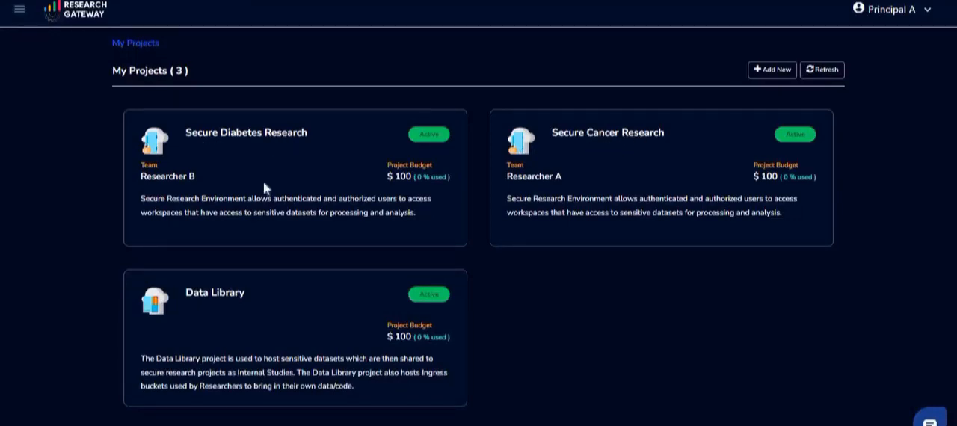
- Open the Data Library project and launch an Amazon S3 product named StudyBucket
{"action": "left_click", "coordinate": [296, 340]}
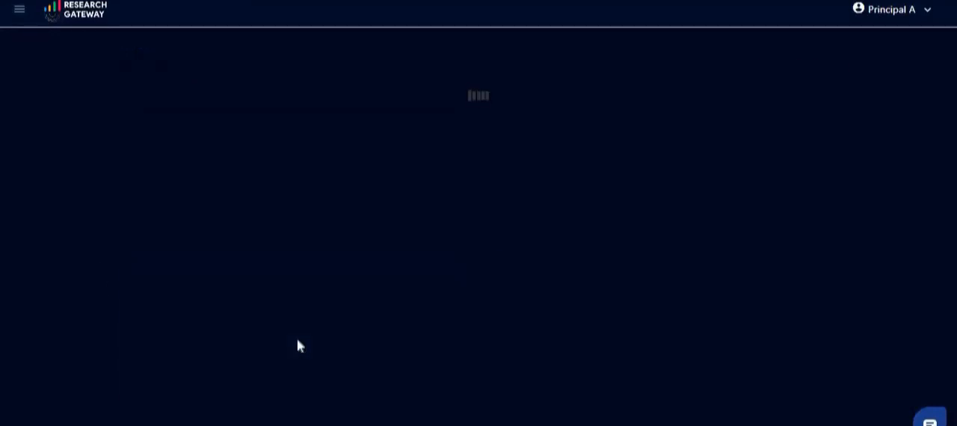
{"action": "left_click", "coordinate": [241, 370]}
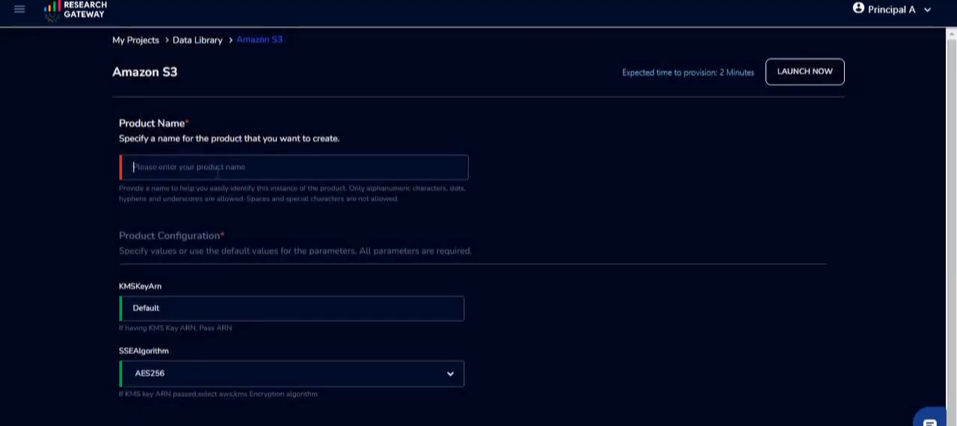
{"action": "type", "text": "StudyBucket"}
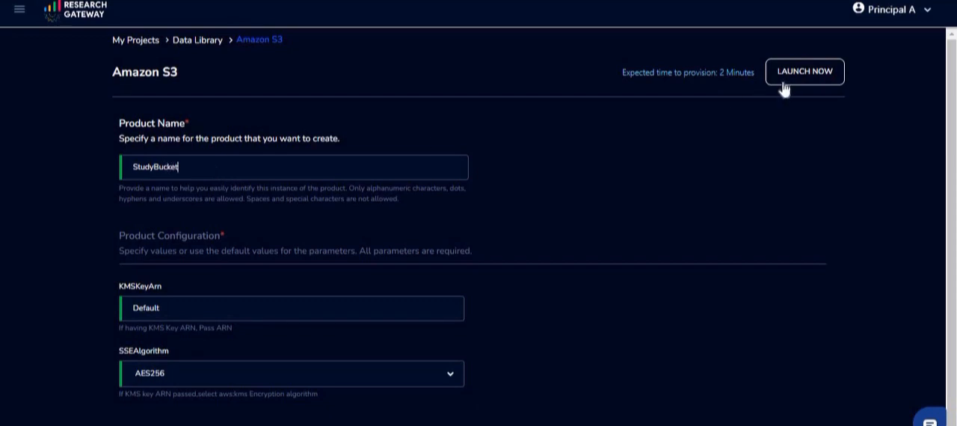
{"action": "left_click", "coordinate": [782, 74]}
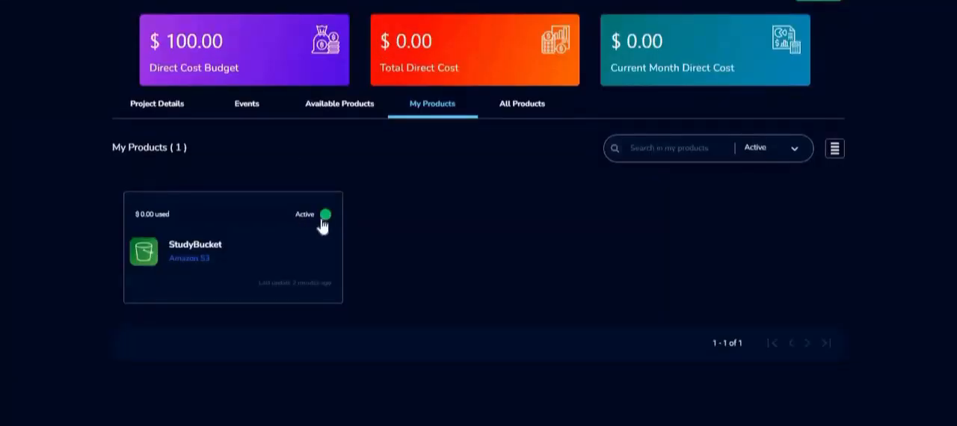
- Explore the StudyBucket product and create a folder named CancerData in it
{"action": "left_click", "coordinate": [305, 241]}
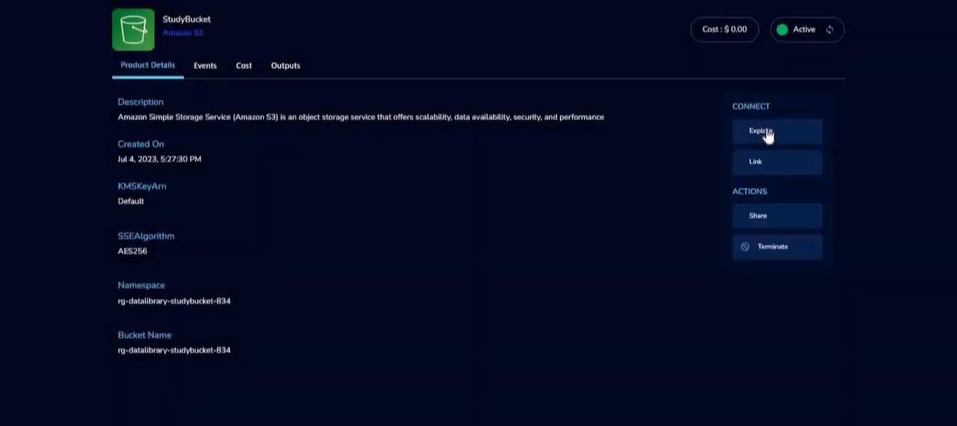
{"action": "left_click", "coordinate": [766, 131]}
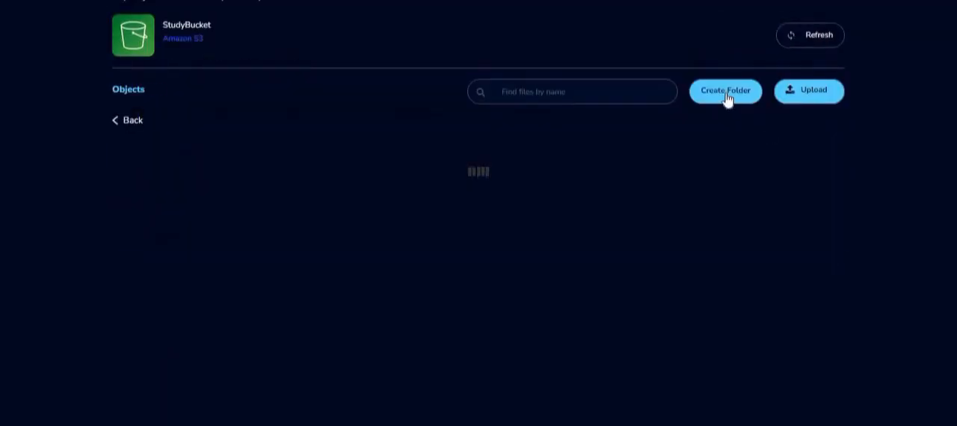
{"action": "left_click", "coordinate": [726, 91]}
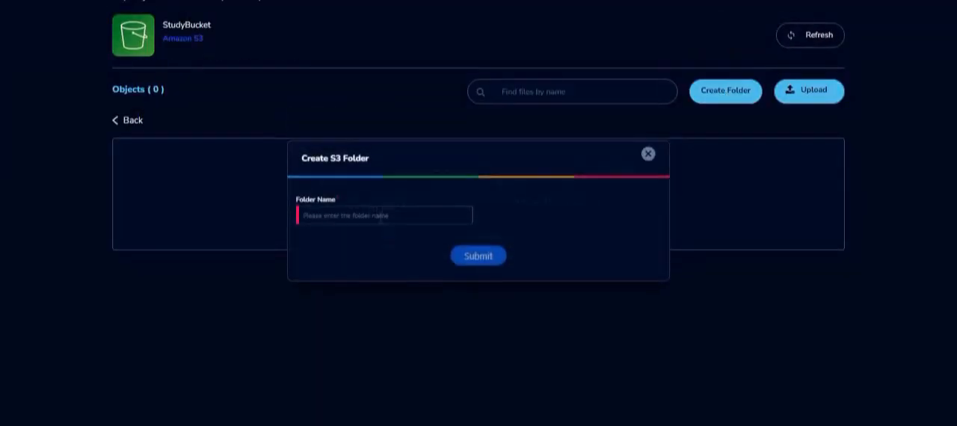
{"action": "left_click", "coordinate": [380, 216]}
{"action": "type", "text": "Cancer"}
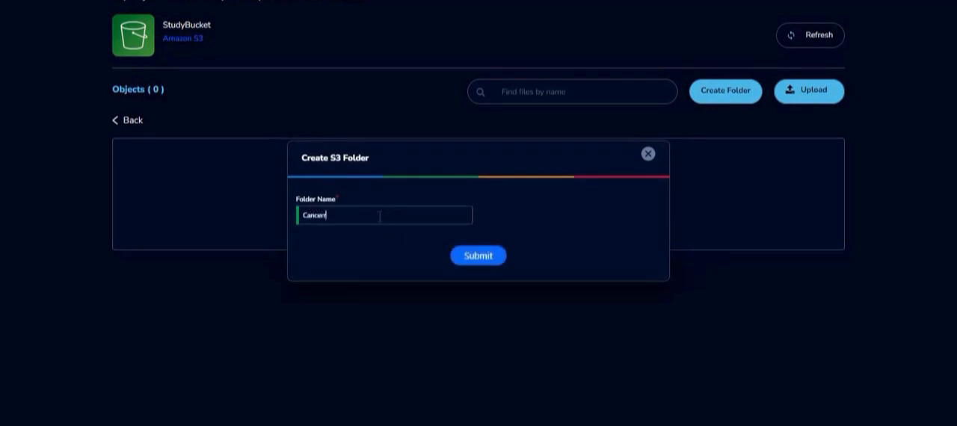
{"action": "type", "text": "Data"}
{"action": "left_click", "coordinate": [469, 255]}
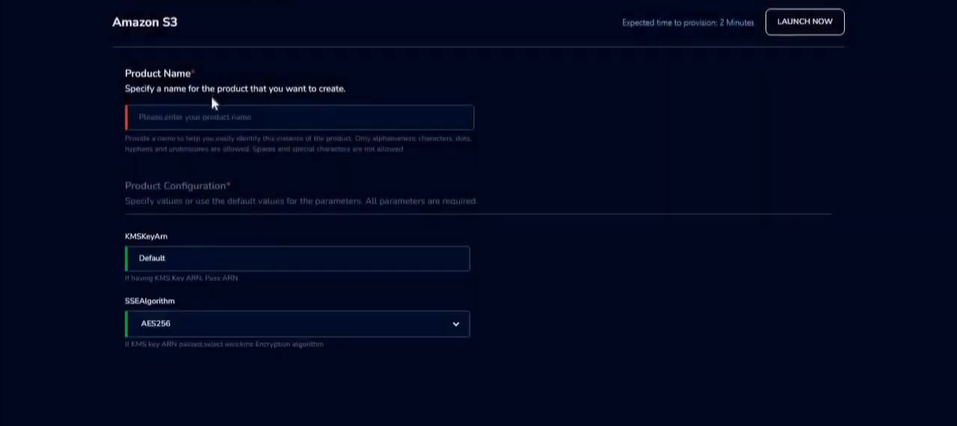
- Launch another Amazon S3 product named ResearcherADataIngress
{"action": "left_click", "coordinate": [211, 112]}
{"action": "type", "text": "ResearcherADataIngress"}
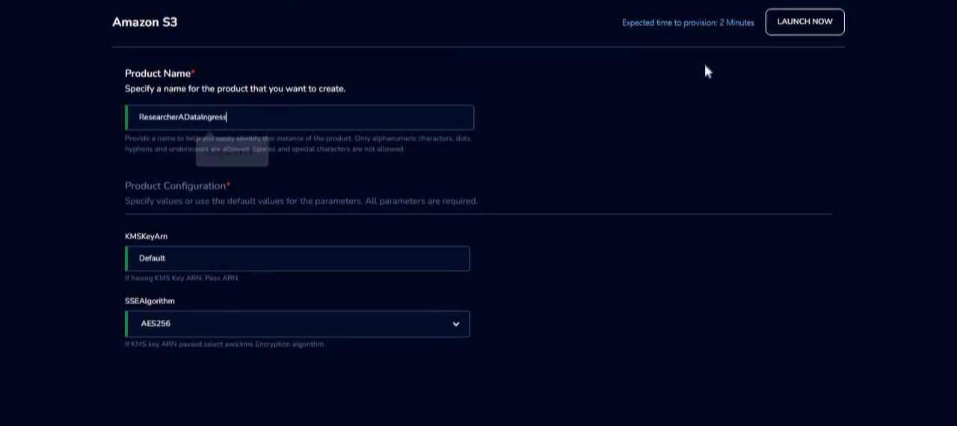
{"action": "left_click", "coordinate": [791, 24]}
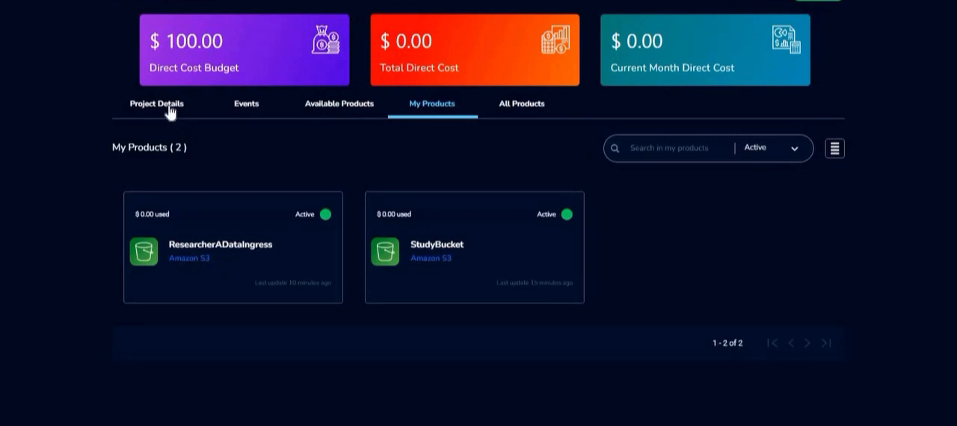
- Assign Researcher A to the Data Library project's users and save
{"action": "left_click", "coordinate": [171, 107]}
{"action": "left_click", "coordinate": [185, 312]}
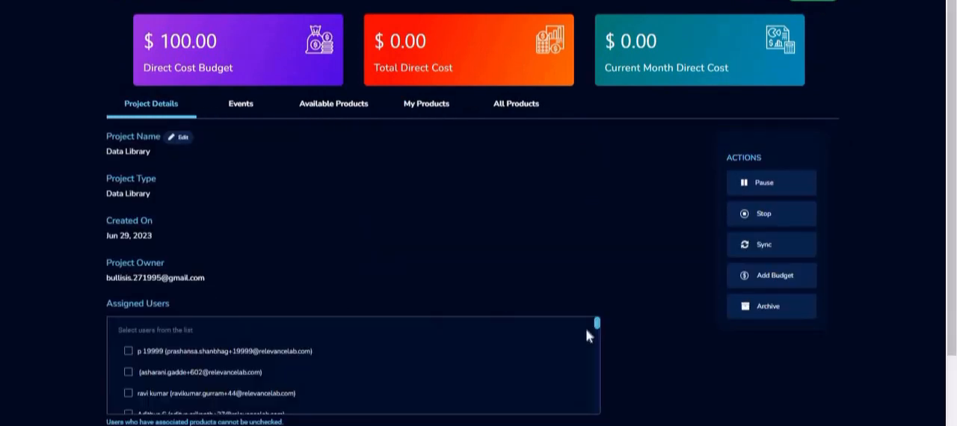
{"action": "scroll", "coordinate": [596, 362], "scroll_direction": "down", "scroll_amount": 10}
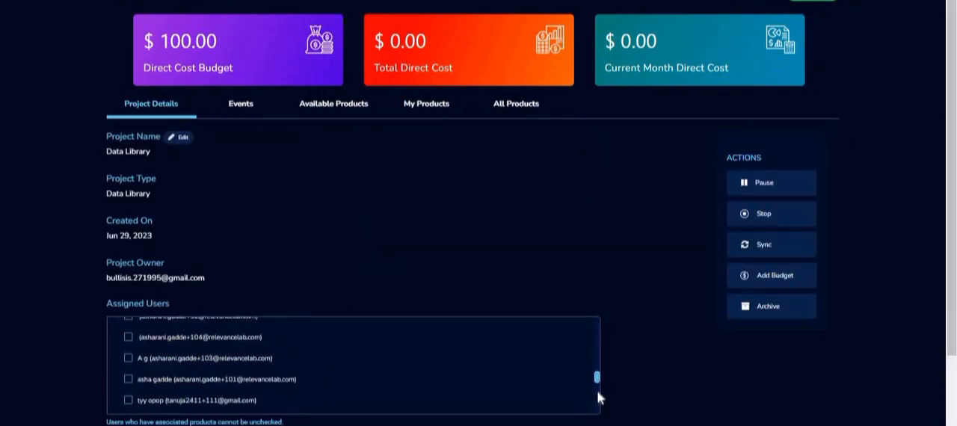
{"action": "scroll", "coordinate": [598, 408], "scroll_direction": "down", "scroll_amount": 2}
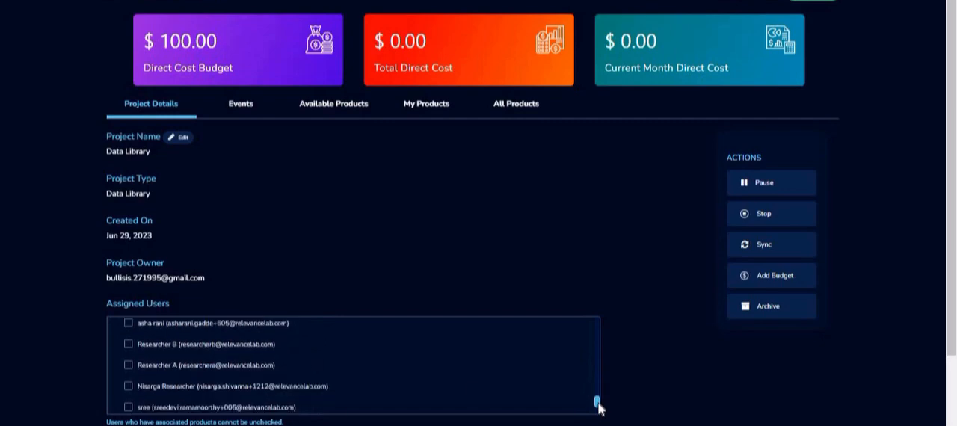
{"action": "left_click", "coordinate": [128, 365]}
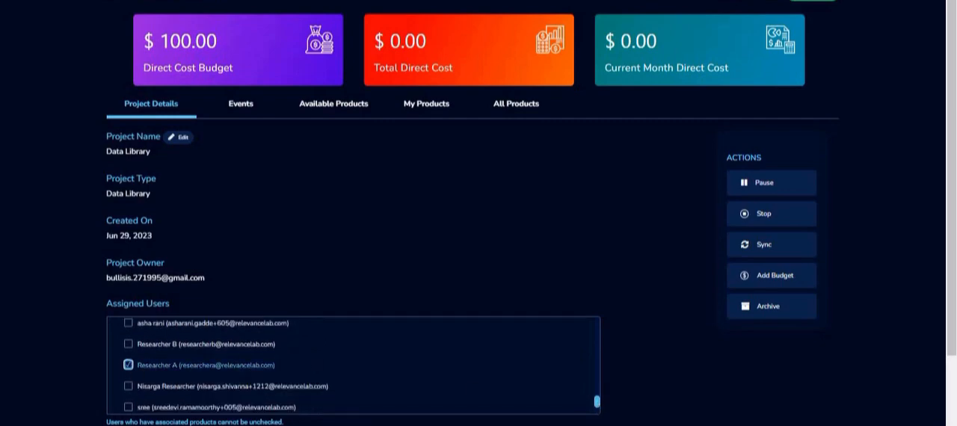
{"action": "left_click", "coordinate": [890, 8]}
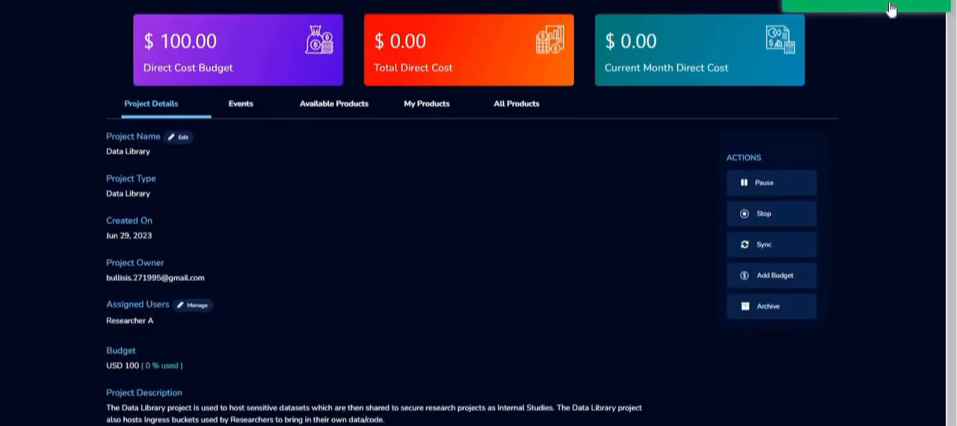
- Share the ResearcherADataIngress bucket with Researcher A
{"action": "left_click", "coordinate": [427, 104]}
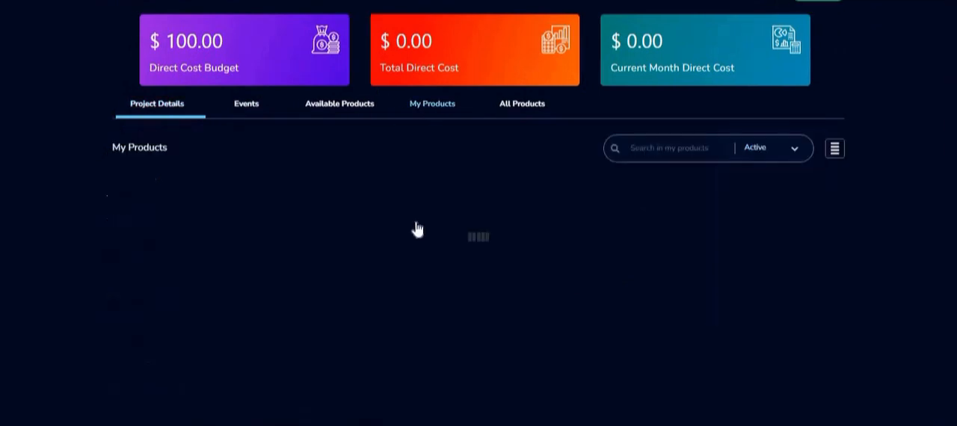
{"action": "left_click", "coordinate": [285, 273]}
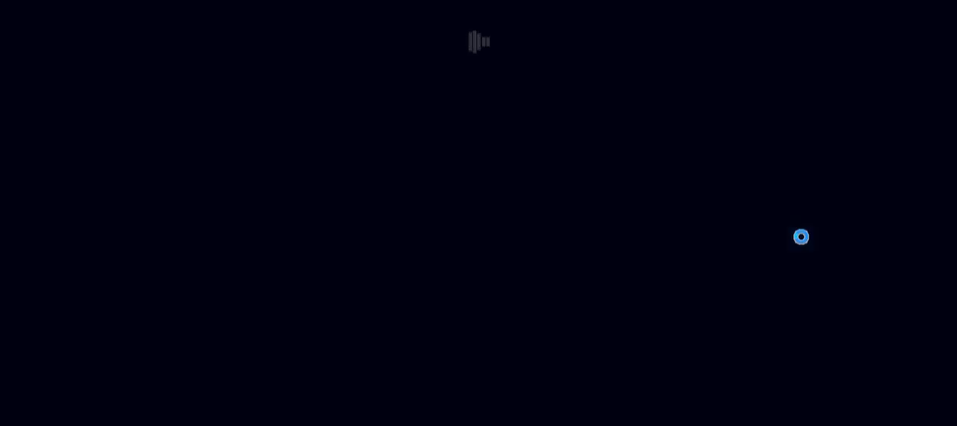
{"action": "left_click", "coordinate": [770, 218]}
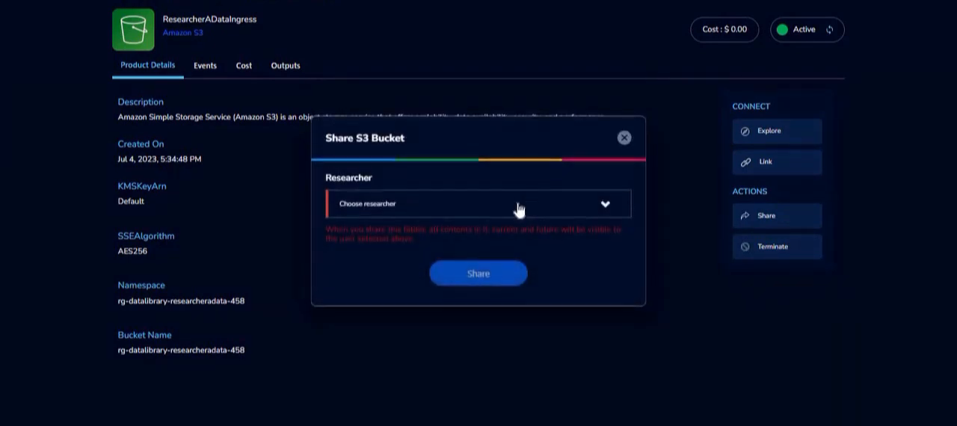
{"action": "left_click", "coordinate": [502, 212]}
{"action": "left_click", "coordinate": [465, 222]}
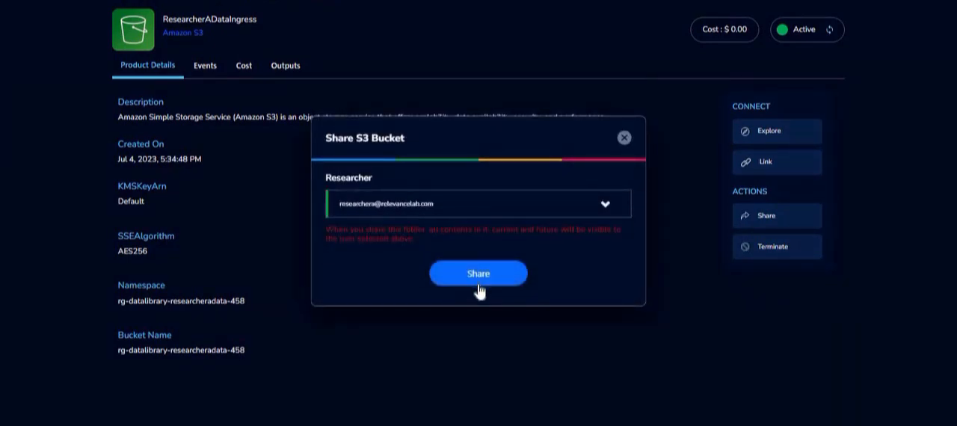
{"action": "left_click", "coordinate": [479, 285]}
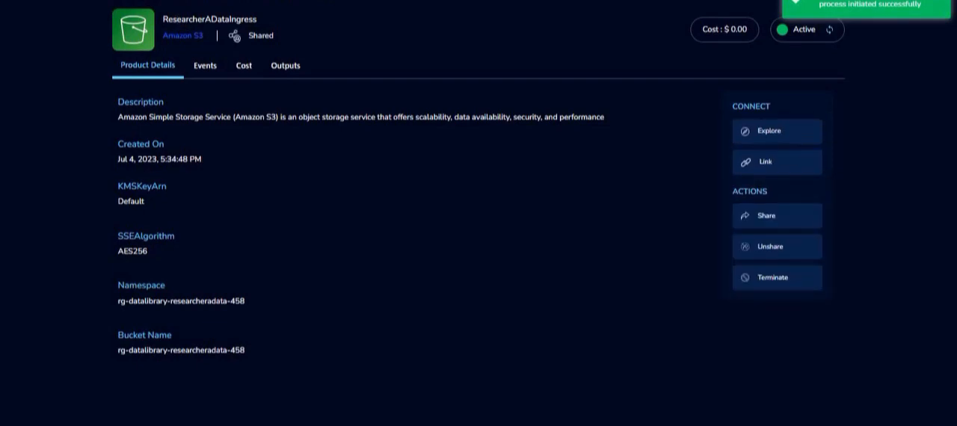
- Start a new study named CancerStudy, described 'This is created to share resources', with Read Only access level
{"action": "left_click", "coordinate": [18, 3]}
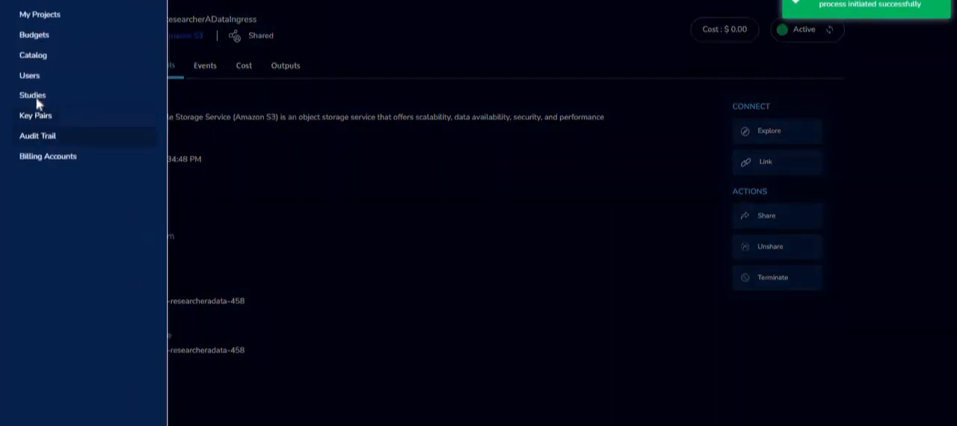
{"action": "left_click", "coordinate": [32, 95]}
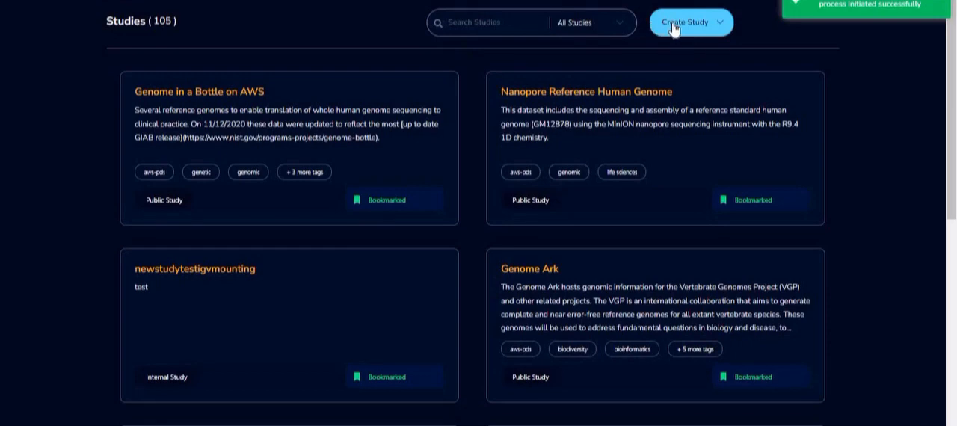
{"action": "left_click", "coordinate": [674, 26]}
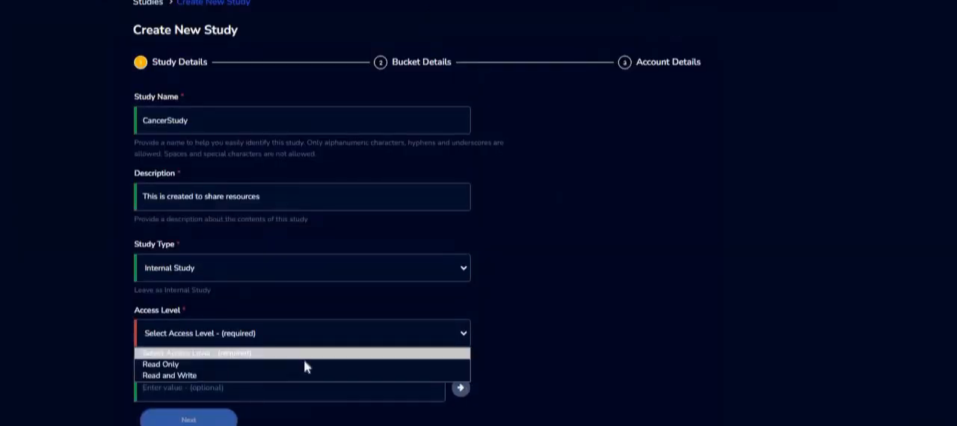
{"action": "left_click", "coordinate": [161, 364]}
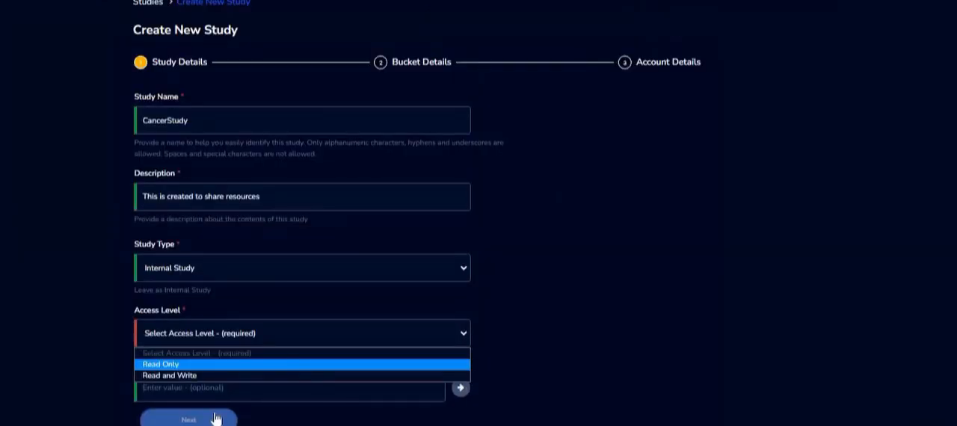
{"action": "left_click", "coordinate": [188, 419]}
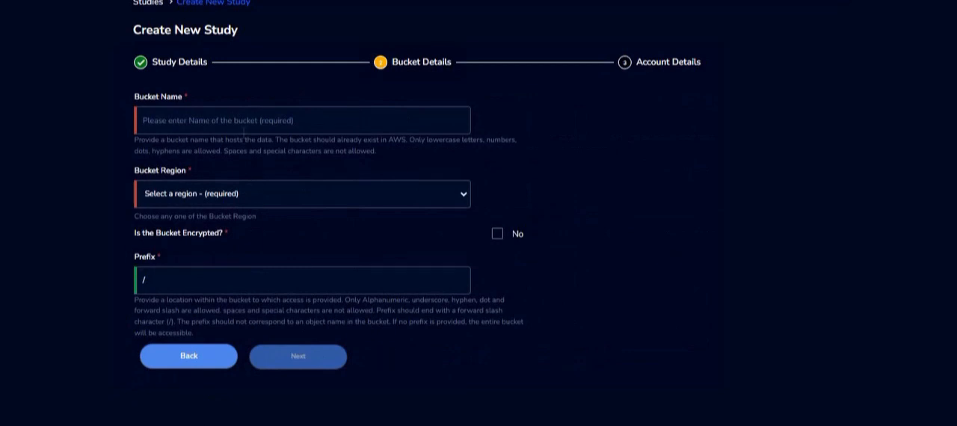
- Set the study's bucket to rg-datalibrary-studybucket-834 in Europe (London) eu-west-2, with the CancerData folder as prefix
{"action": "left_click", "coordinate": [241, 124]}
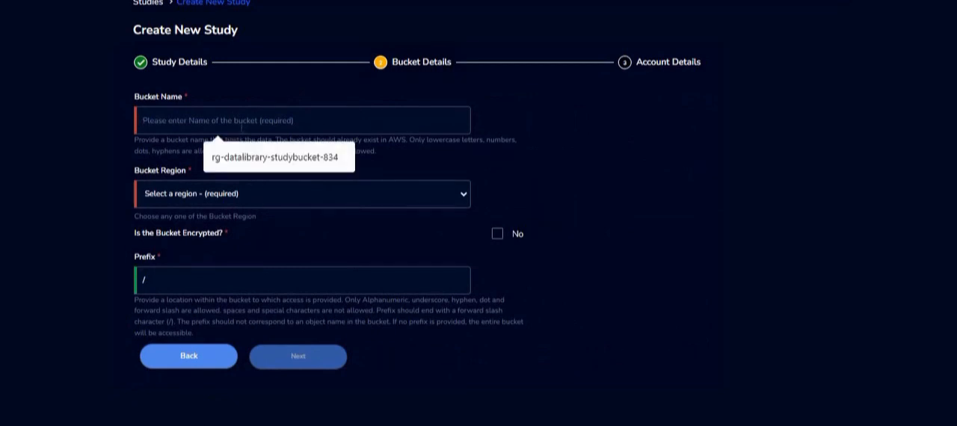
{"action": "left_click", "coordinate": [242, 157]}
{"action": "left_click", "coordinate": [238, 195]}
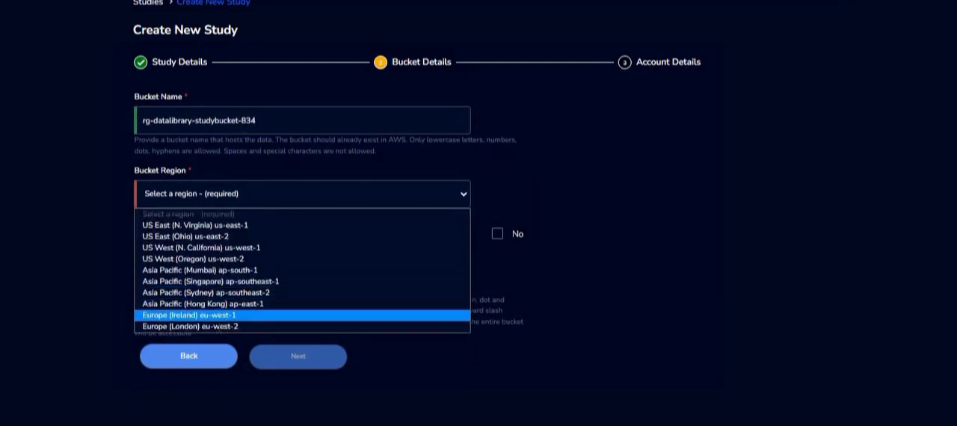
{"action": "left_click", "coordinate": [224, 326]}
{"action": "left_click", "coordinate": [221, 281]}
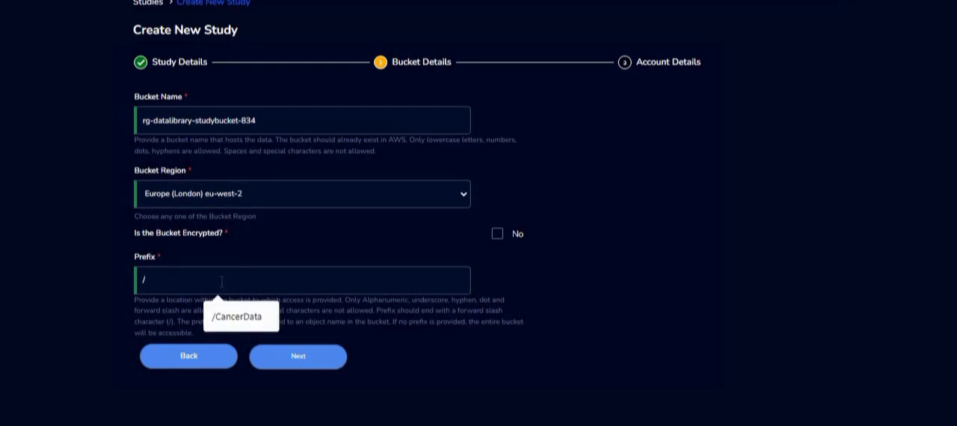
{"action": "key", "text": "BackSpace"}
{"action": "type", "text": "CancerData"}
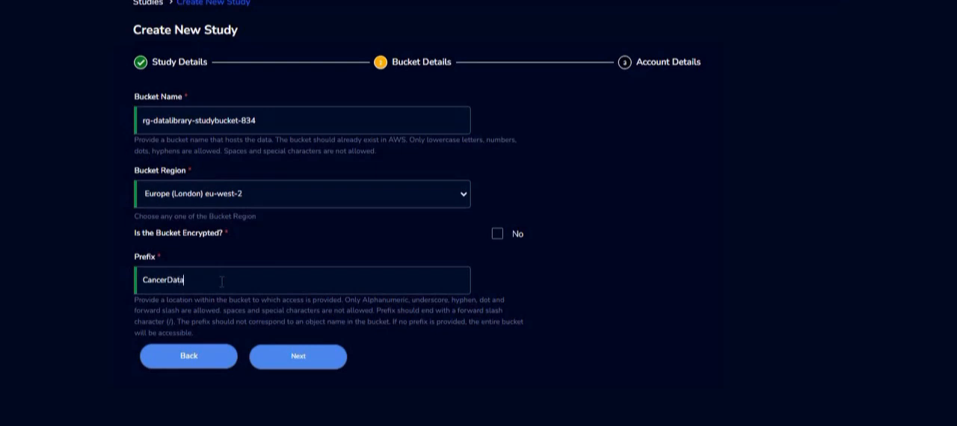
{"action": "left_click", "coordinate": [311, 360]}
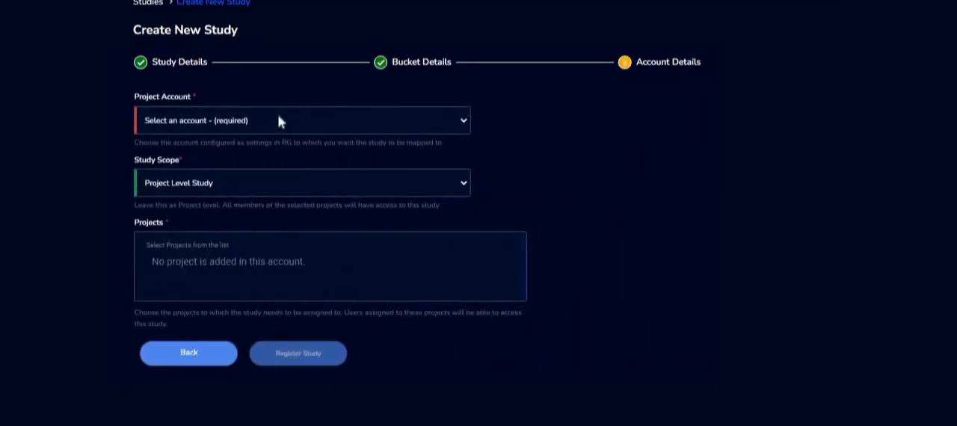
- Map the study to Secure Account, assign it to the Secure Cancer Research project, and register it
{"action": "left_click", "coordinate": [277, 120]}
{"action": "left_click", "coordinate": [235, 151]}
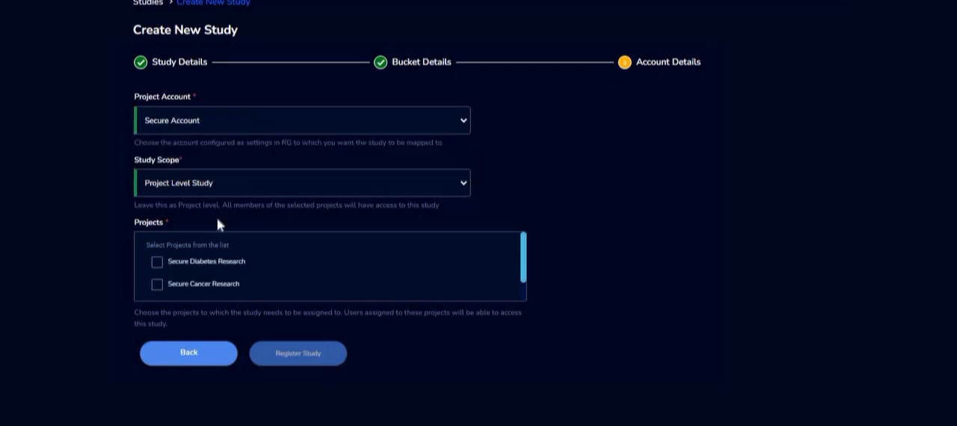
{"action": "left_click", "coordinate": [156, 289]}
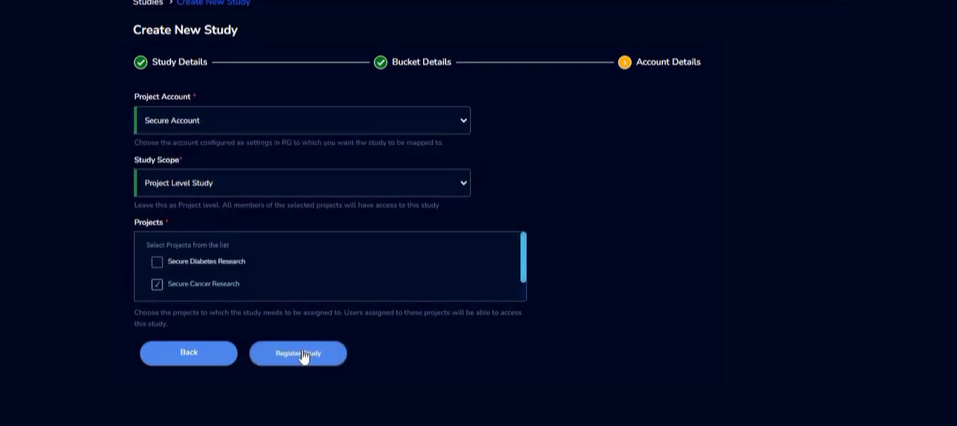
{"action": "left_click", "coordinate": [303, 357]}
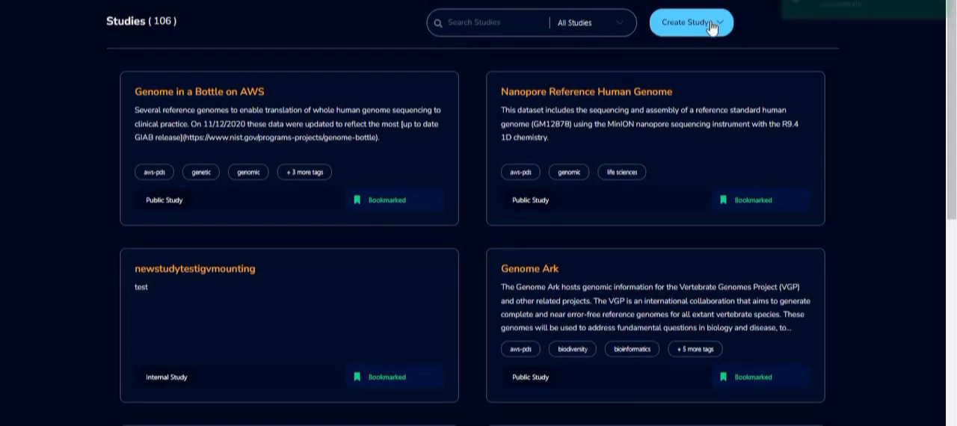
- Start another study named ResearcherAIngress with the description 'This is used to share resources'
{"action": "left_click", "coordinate": [710, 21]}
{"action": "type", "text": "ResearcherAIngress"}
{"action": "key", "text": "Tab"}
{"action": "type", "text": "This is used to share resources"}
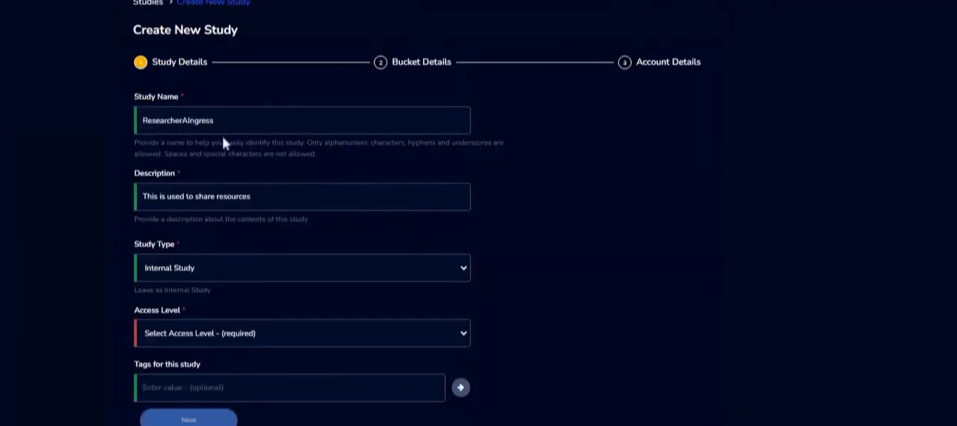
- Set the study's access level to Read Only and continue to the bucket details
{"action": "left_click", "coordinate": [249, 333]}
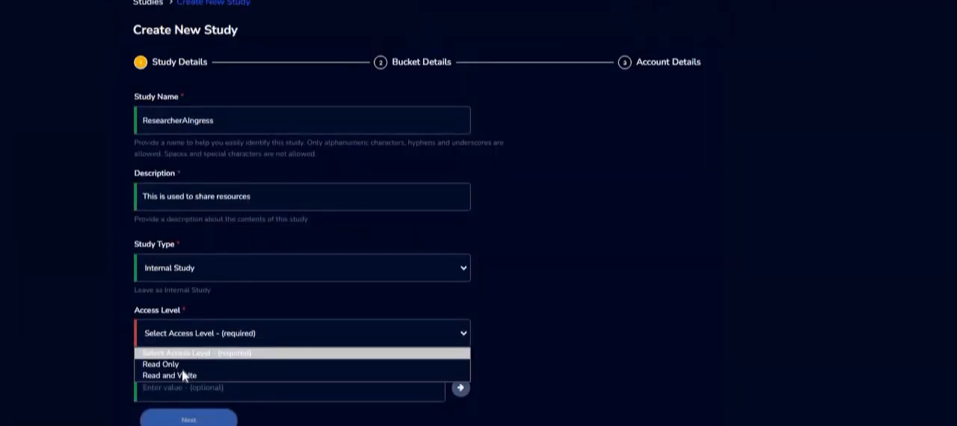
{"action": "left_click", "coordinate": [168, 364]}
{"action": "left_click", "coordinate": [188, 420]}
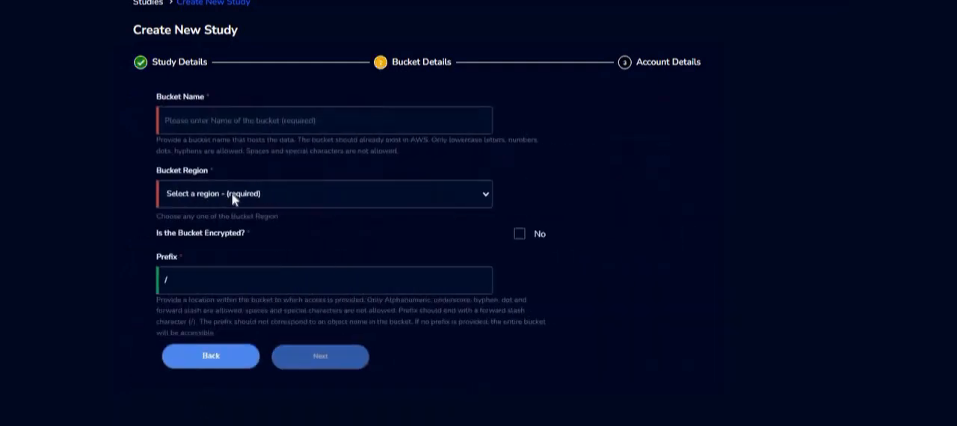
- Set the study's bucket to rg-datalibrary-researcheradata-458 in Europe (London) eu-west-2 and continue to account details
{"action": "left_click", "coordinate": [214, 124]}
{"action": "type", "text": "rg-datalibrary-researcheradata-458"}
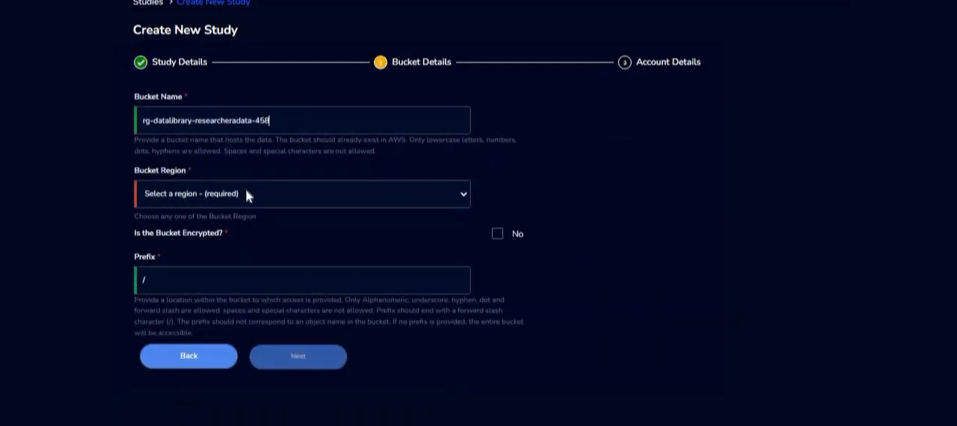
{"action": "left_click", "coordinate": [246, 190]}
{"action": "left_click", "coordinate": [215, 326]}
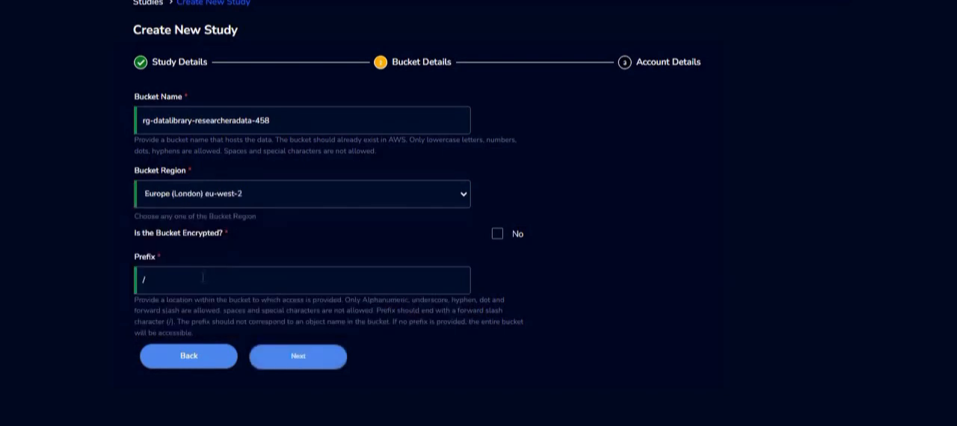
{"action": "left_click", "coordinate": [308, 356]}
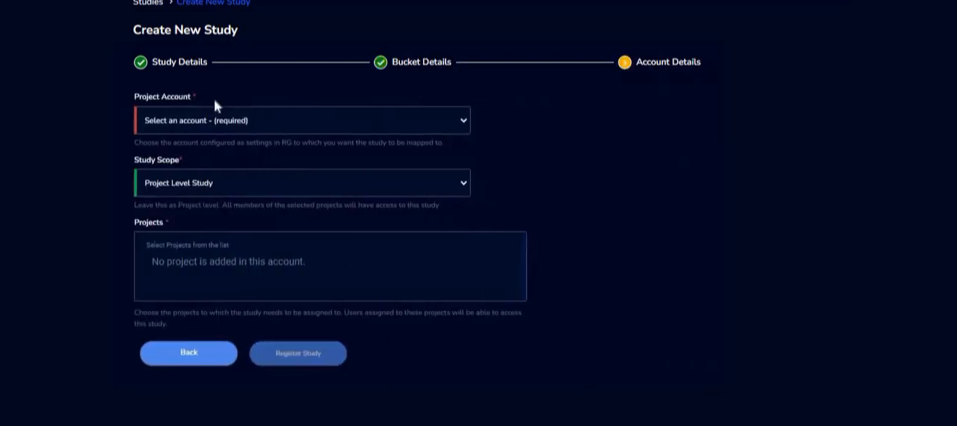
- Map the study to Secure Account, assign it to the Secure Cancer Research project, and register it
{"action": "left_click", "coordinate": [215, 121]}
{"action": "left_click", "coordinate": [188, 153]}
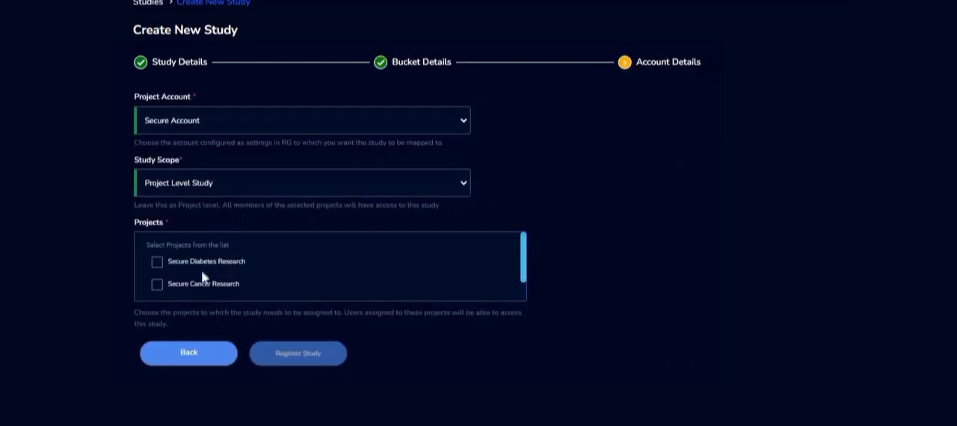
{"action": "left_click", "coordinate": [157, 284]}
{"action": "left_click", "coordinate": [300, 357]}
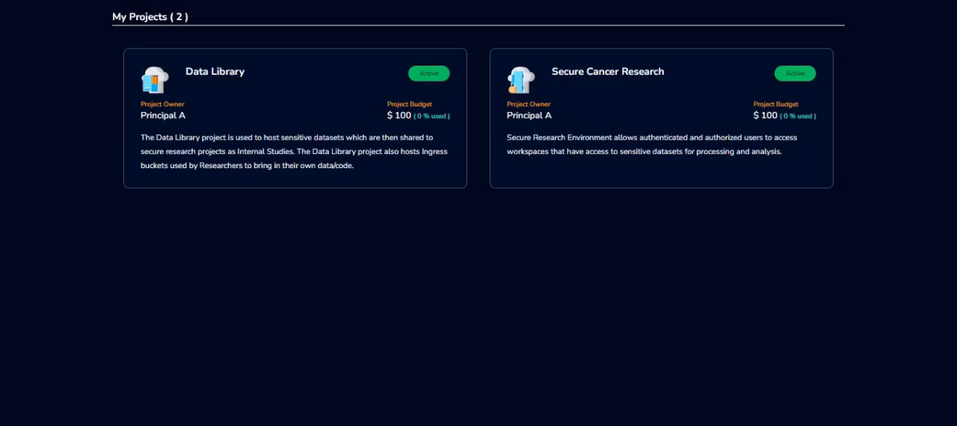
- Open the ResearcherADataIngress bucket product in the Data Library project and explore its objects
{"action": "left_click", "coordinate": [267, 126]}
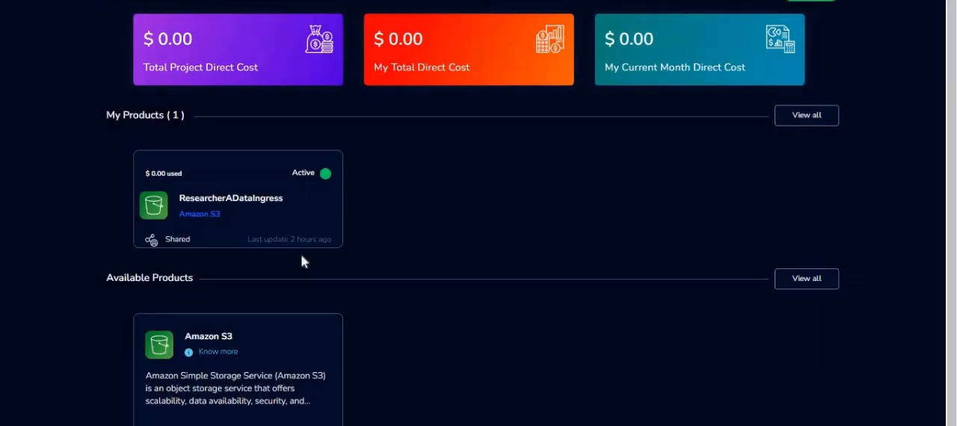
{"action": "left_click", "coordinate": [291, 214]}
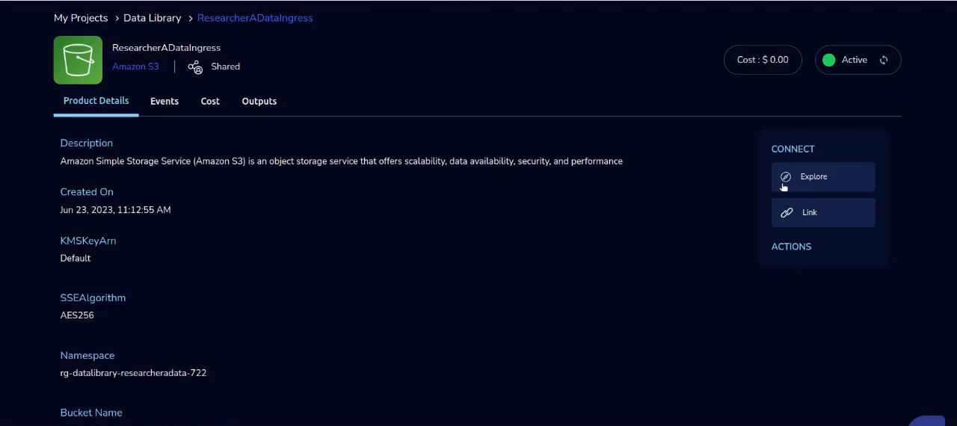
{"action": "left_click", "coordinate": [782, 187]}
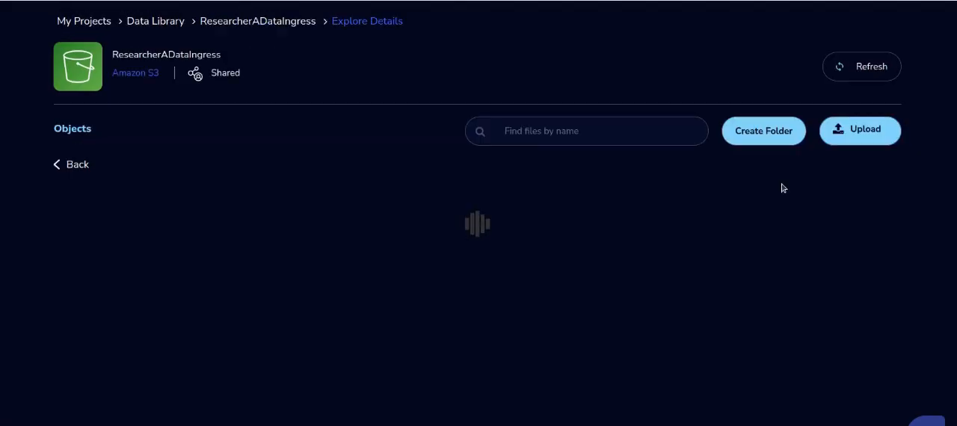
- Upload the USArrest.R file into the ResearcherADataIngress bucket and return to its object list
{"action": "left_click", "coordinate": [856, 142]}
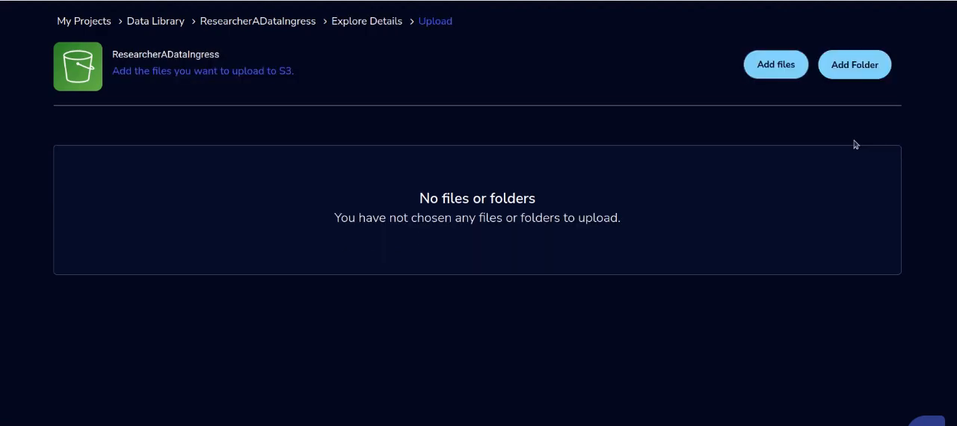
{"action": "left_click", "coordinate": [784, 74]}
{"action": "left_click", "coordinate": [772, 15]}
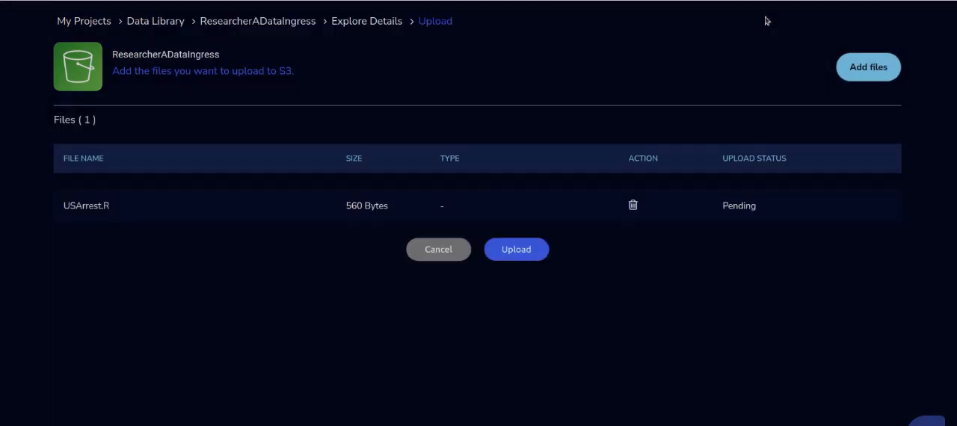
{"action": "left_click", "coordinate": [514, 251]}
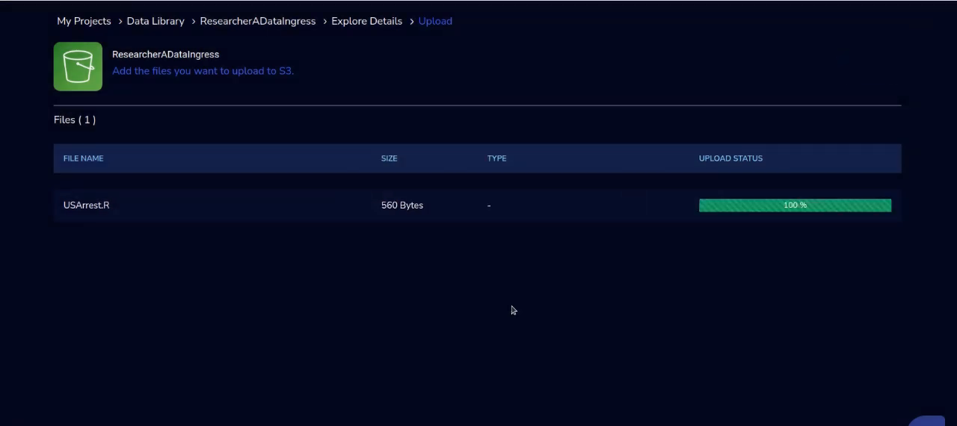
{"action": "left_click", "coordinate": [855, 74]}
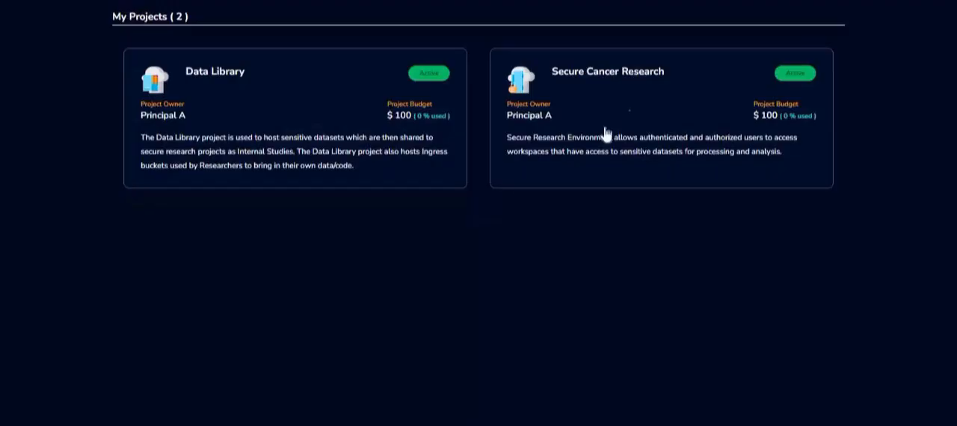
- Start launching a Secure Research Linux Desktop in the Secure Research project, naming it Secure-Workspace
{"action": "left_click", "coordinate": [604, 127]}
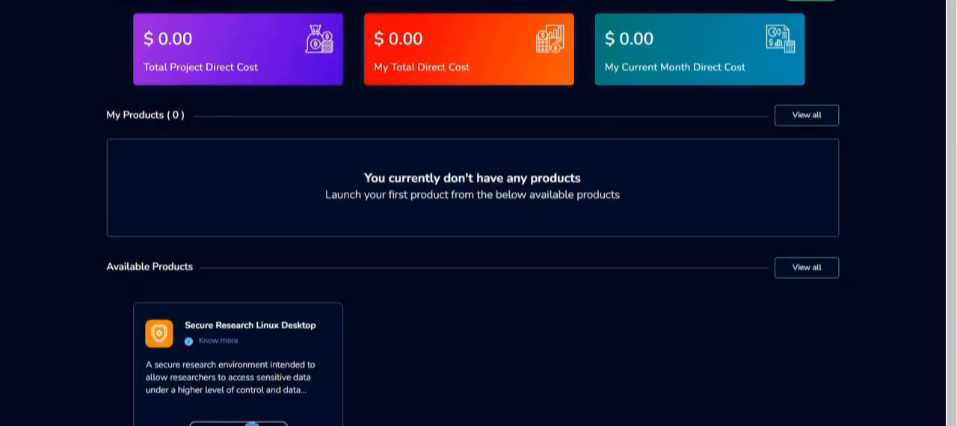
{"action": "left_click", "coordinate": [252, 424]}
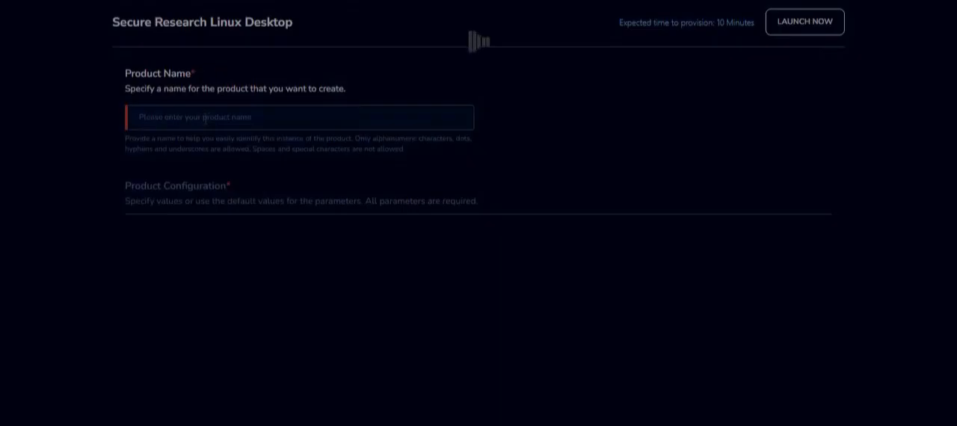
{"action": "left_click", "coordinate": [204, 120]}
{"action": "type", "text": "Secure-Workspace"}
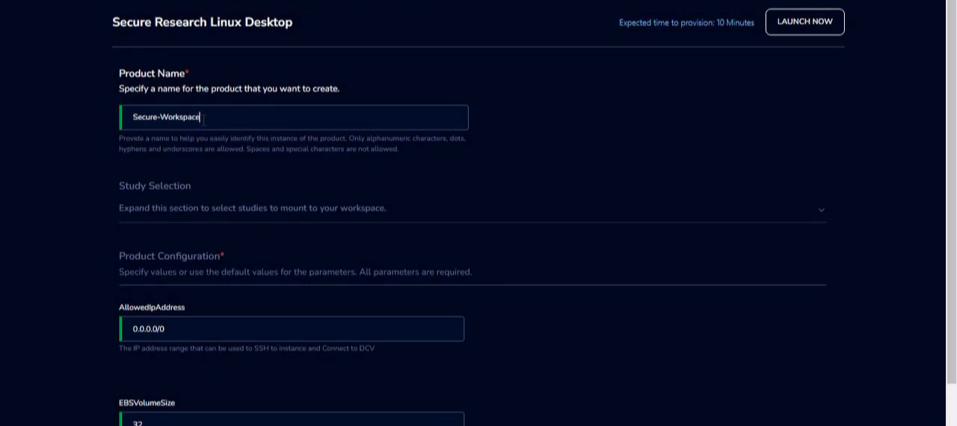
- Select the ResearcherAIngress and CancerStudy studies to mount on the workspace
{"action": "left_click", "coordinate": [218, 216]}
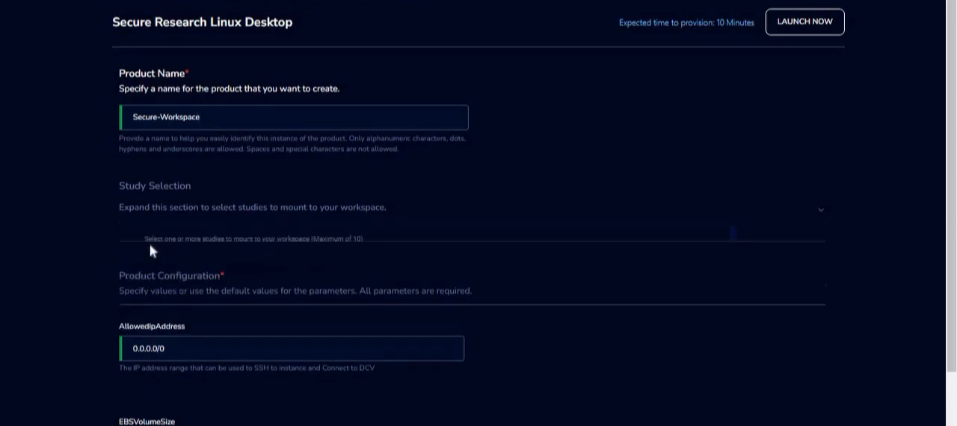
{"action": "left_click", "coordinate": [155, 252]}
{"action": "left_click", "coordinate": [154, 271]}
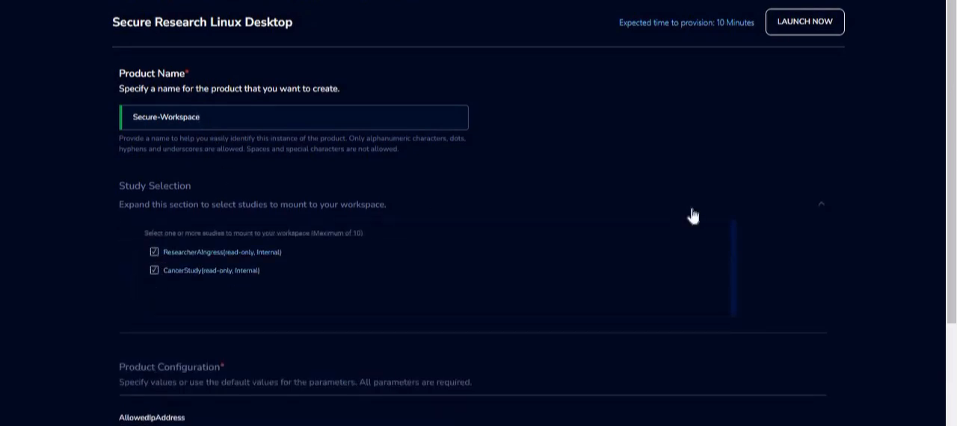
- Launch the workspace with default configuration and dismiss the launch notifications
{"action": "scroll", "coordinate": [949, 142], "scroll_direction": "down", "scroll_amount": 3}
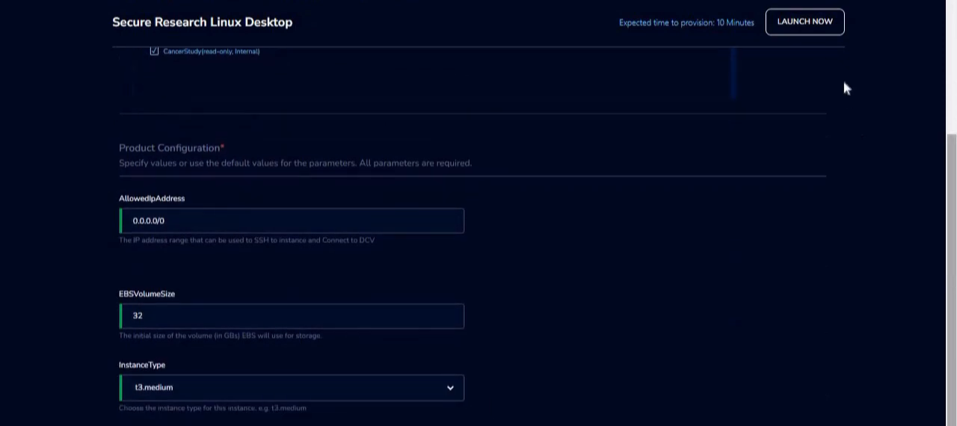
{"action": "left_click", "coordinate": [785, 21]}
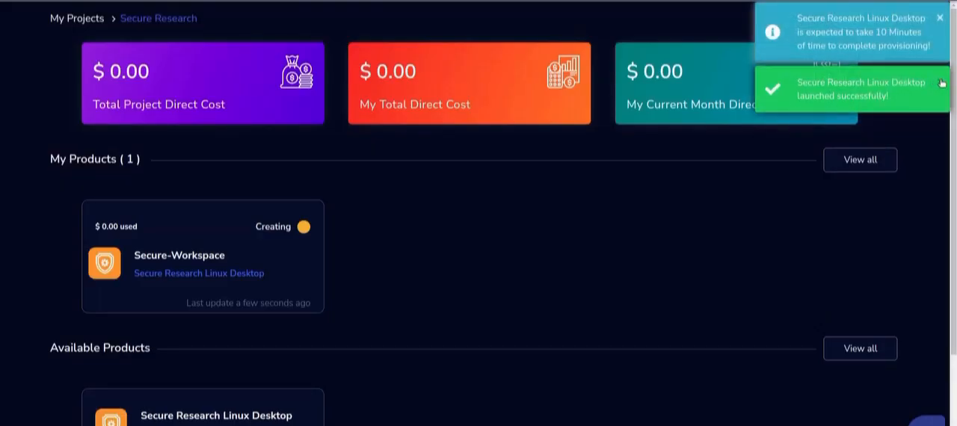
{"action": "left_click", "coordinate": [942, 83]}
{"action": "left_click", "coordinate": [940, 21]}
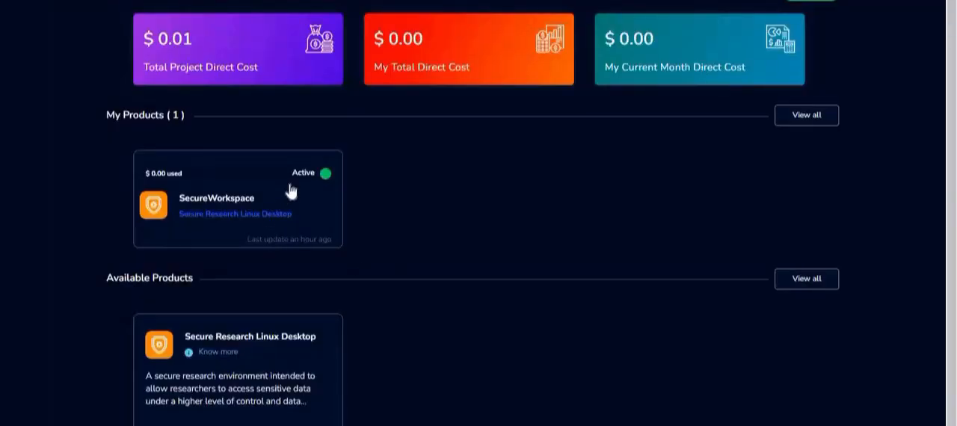
- Open the active SecureWorkspace and connect to it through Remote Desktop
{"action": "left_click", "coordinate": [293, 192]}
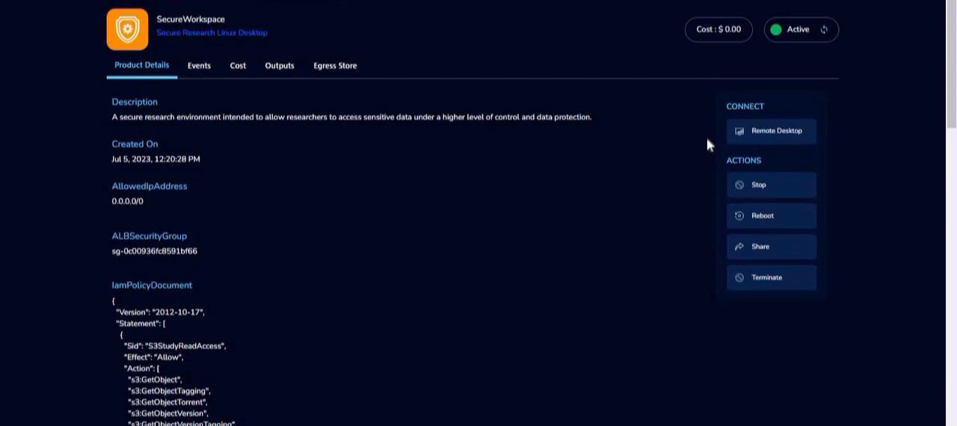
{"action": "left_click", "coordinate": [762, 135]}
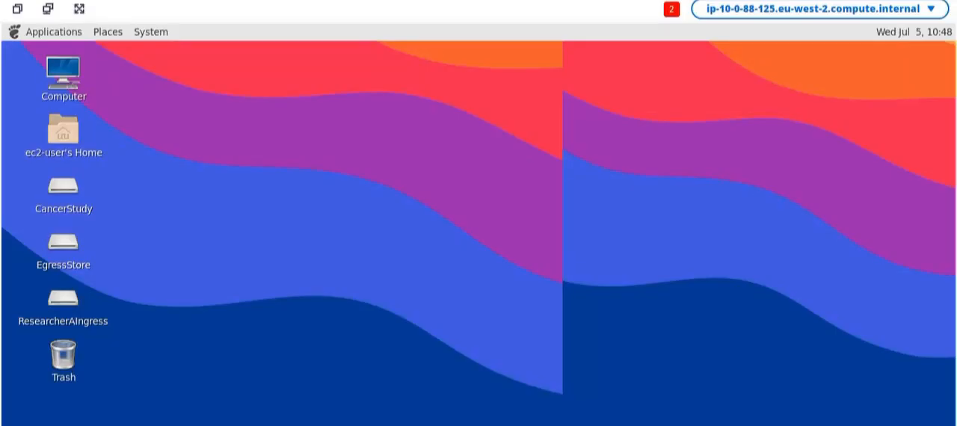
- Open MATE Terminal from the System Tools applications menu
{"action": "left_click", "coordinate": [54, 32]}
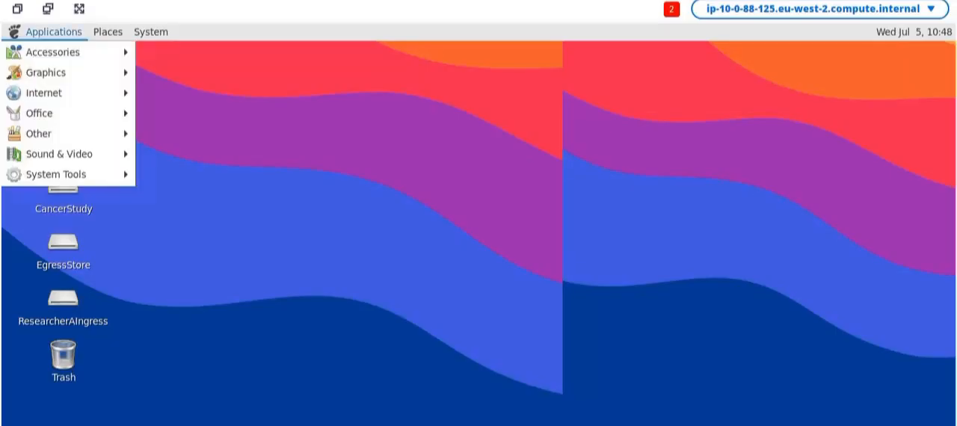
{"action": "mouse_move", "coordinate": [56, 174]}
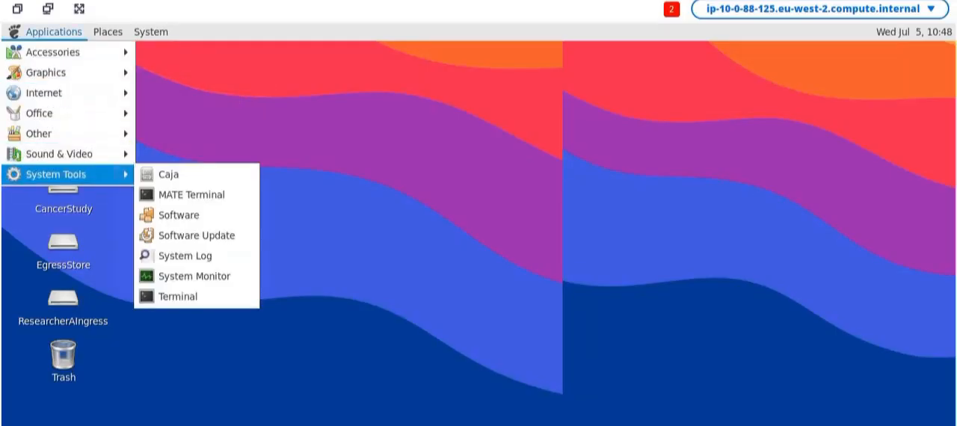
{"action": "left_click", "coordinate": [192, 194]}
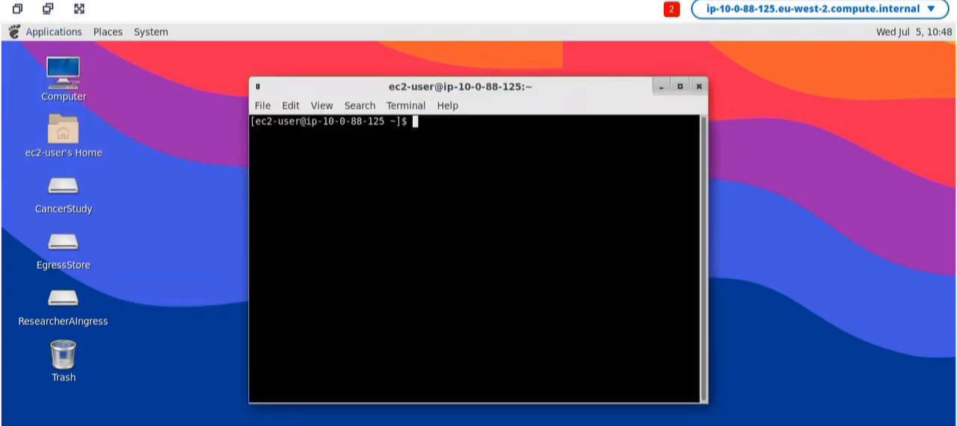
- List the home directory, change into the studies directory, and list the mounted study folders
{"action": "type", "text": "ls"}
{"action": "key", "text": "Return"}
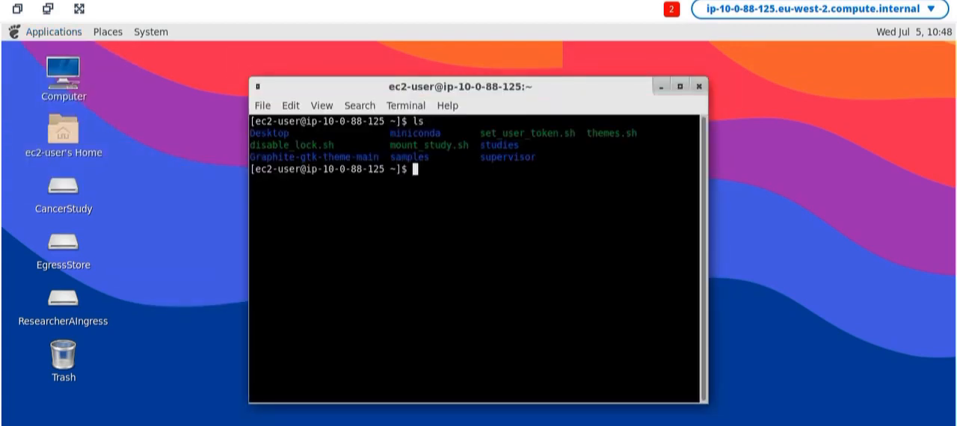
{"action": "type", "text": "cd stu"}
{"action": "key", "text": "Tab"}
{"action": "key", "text": "Return"}
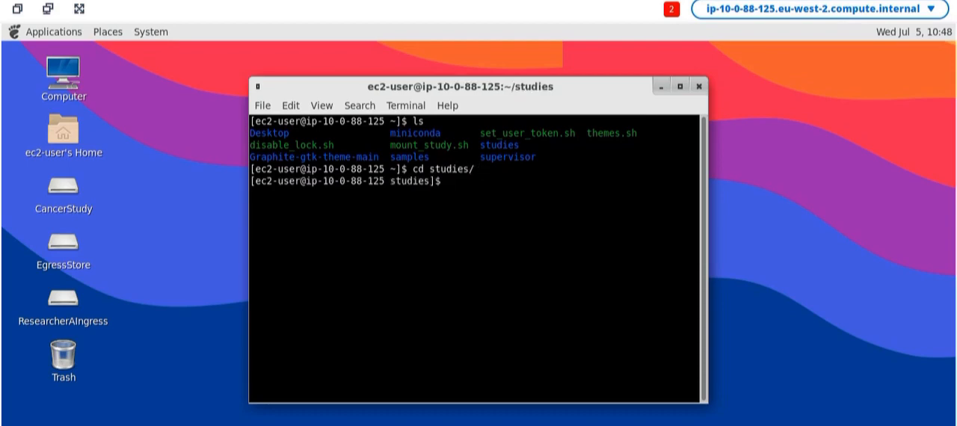
{"action": "type", "text": "ls"}
{"action": "key", "text": "Return"}
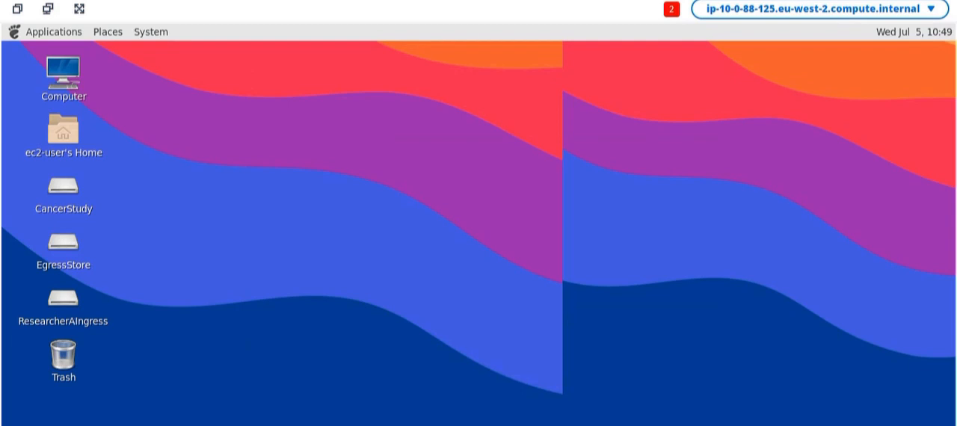
- Open Chrome, browse to localhost:8787 for RStudio, and open the studies folder in its Files pane
{"action": "left_click", "coordinate": [54, 32]}
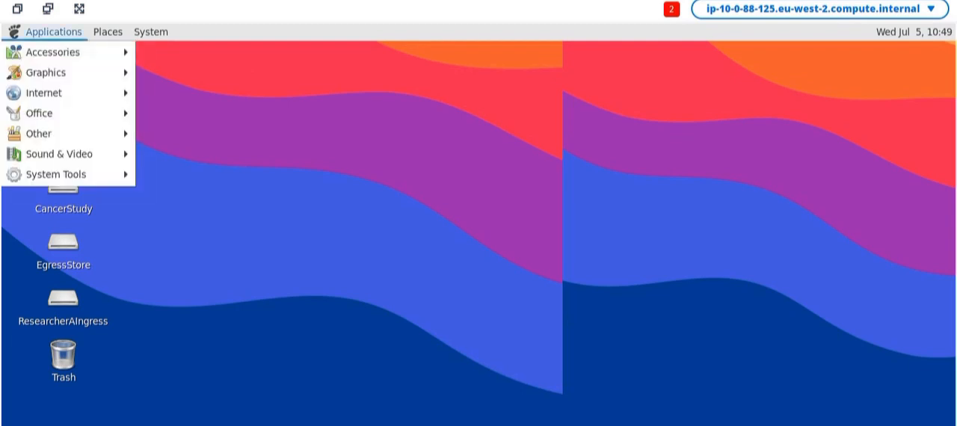
{"action": "mouse_move", "coordinate": [45, 93]}
{"action": "left_click", "coordinate": [202, 93]}
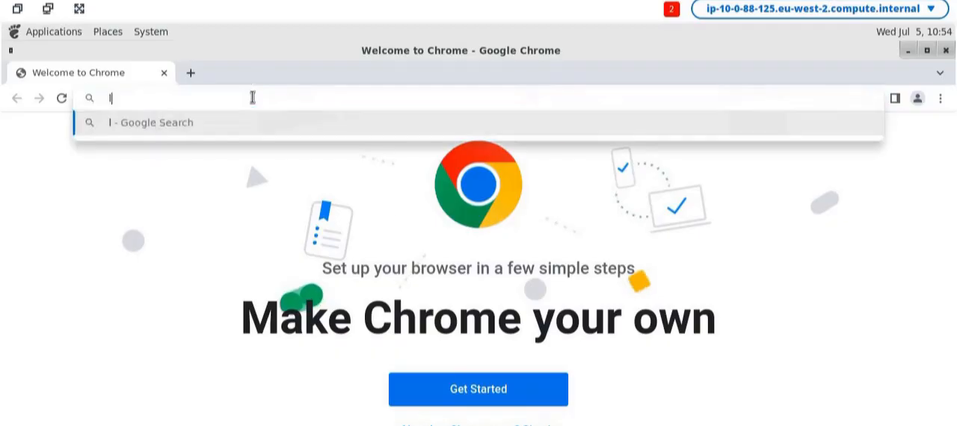
{"action": "type", "text": "ocalhost:8787"}
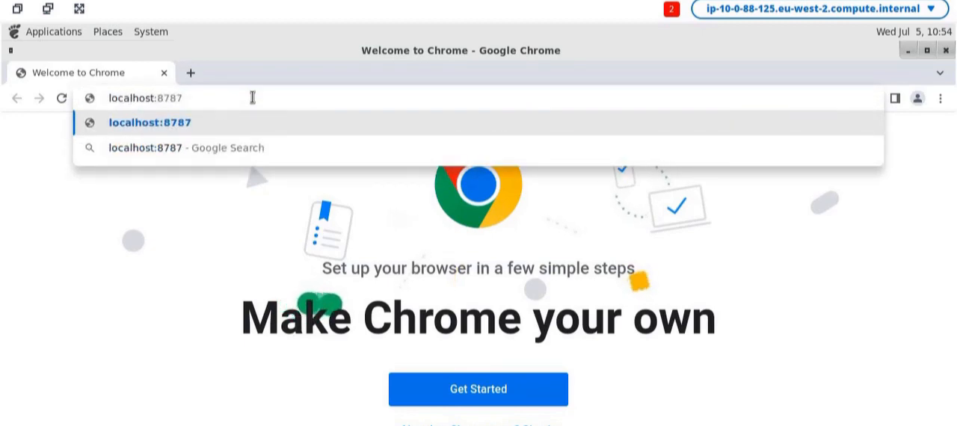
{"action": "key", "text": "Return"}
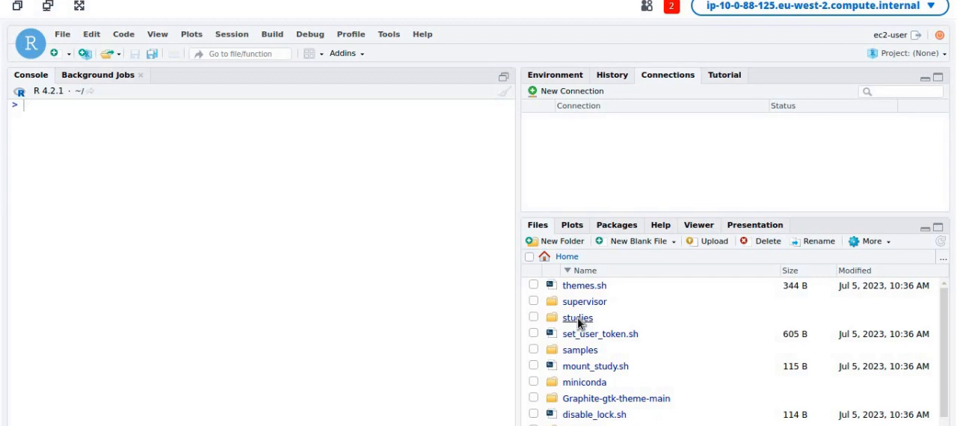
{"action": "left_click", "coordinate": [578, 318]}
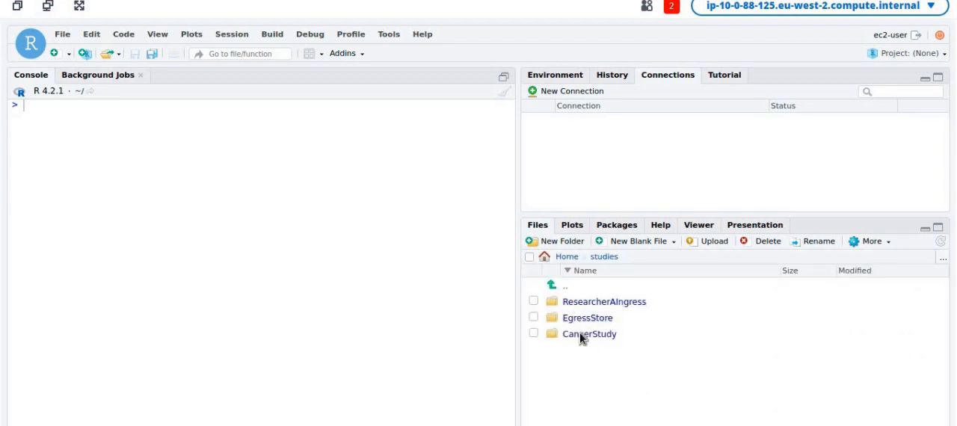
- Browse the CancerStudy folder, then open the BreastCancerAnalysis.R script from the ResearcherAIngress study folder
{"action": "left_click", "coordinate": [580, 334]}
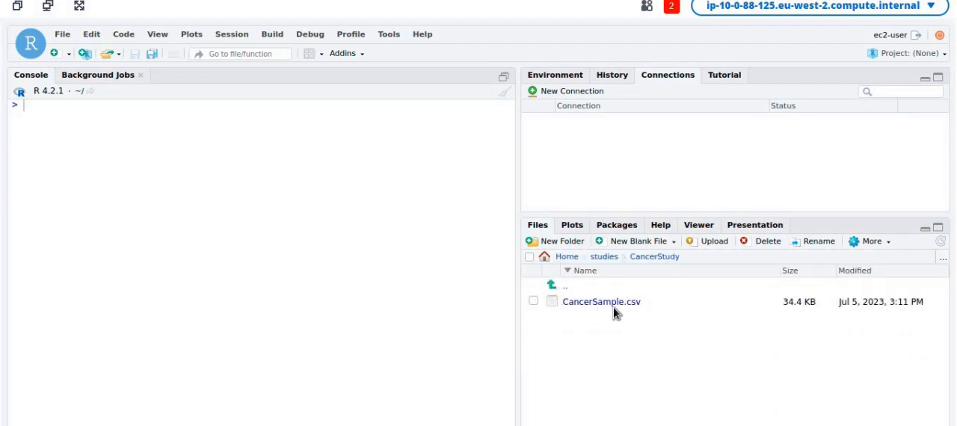
{"action": "left_click", "coordinate": [604, 257]}
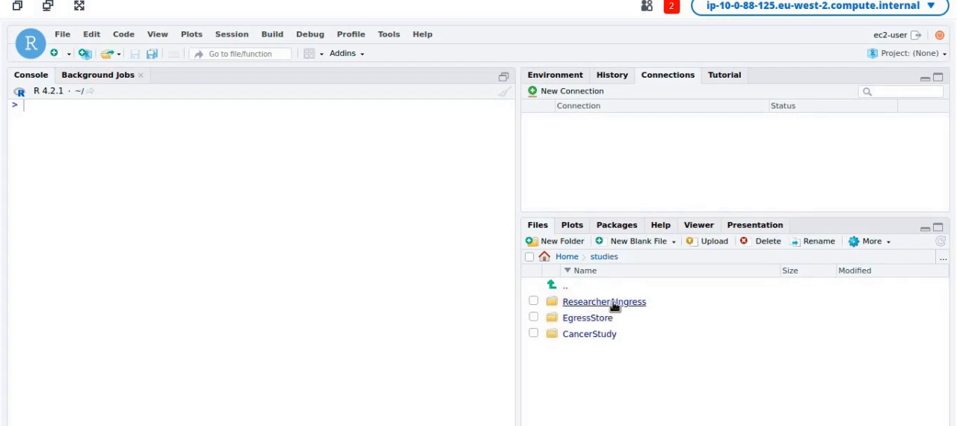
{"action": "left_click", "coordinate": [612, 303]}
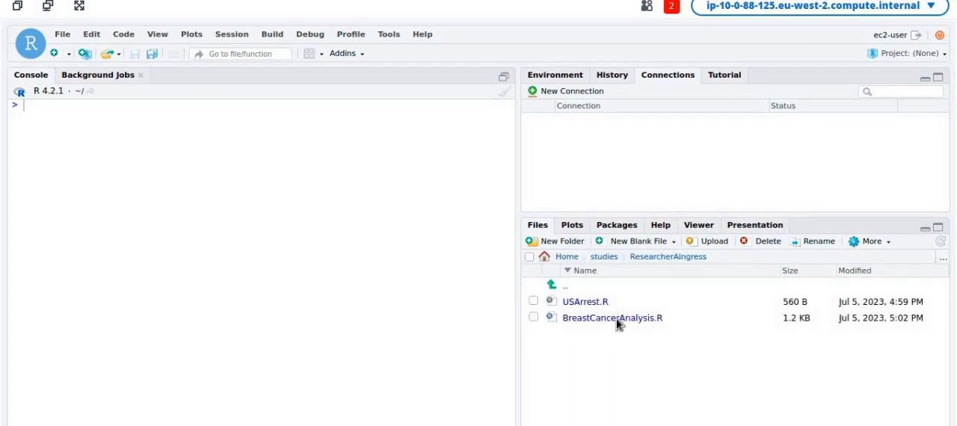
{"action": "left_click", "coordinate": [617, 320]}
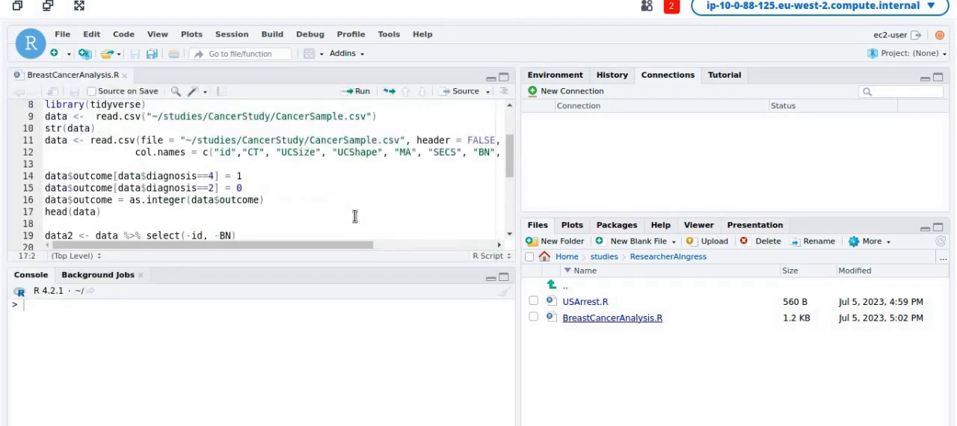
- Run the analysis script and show its diagnosis distribution chart in the Plots pane
{"action": "left_click", "coordinate": [350, 97]}
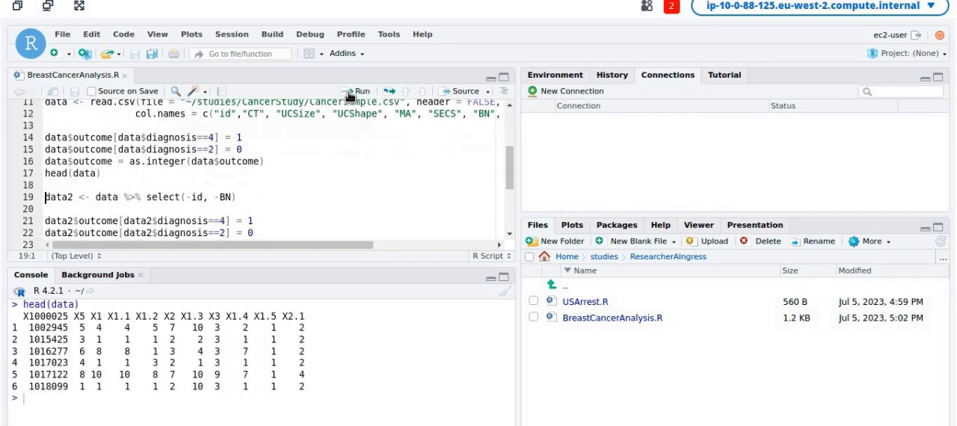
{"action": "left_click", "coordinate": [578, 228]}
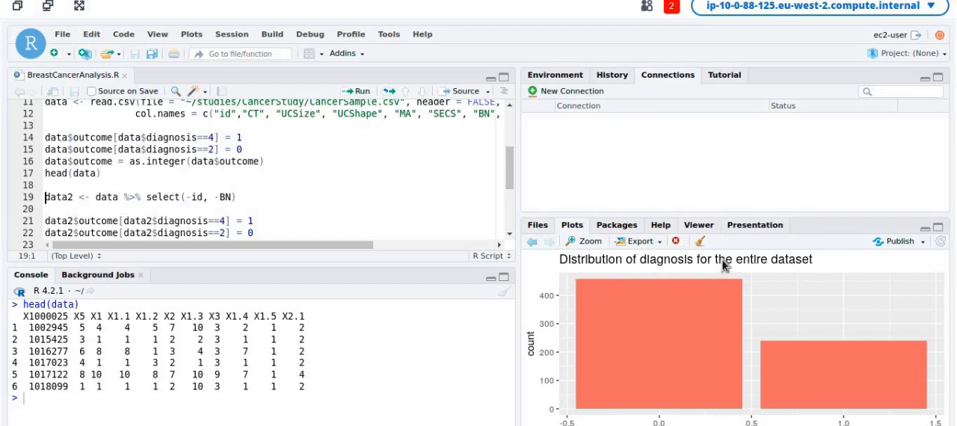
- Export the plot as a PNG image named RPLot, choosing the EgressStore folder under studies as the directory
{"action": "left_click", "coordinate": [645, 241]}
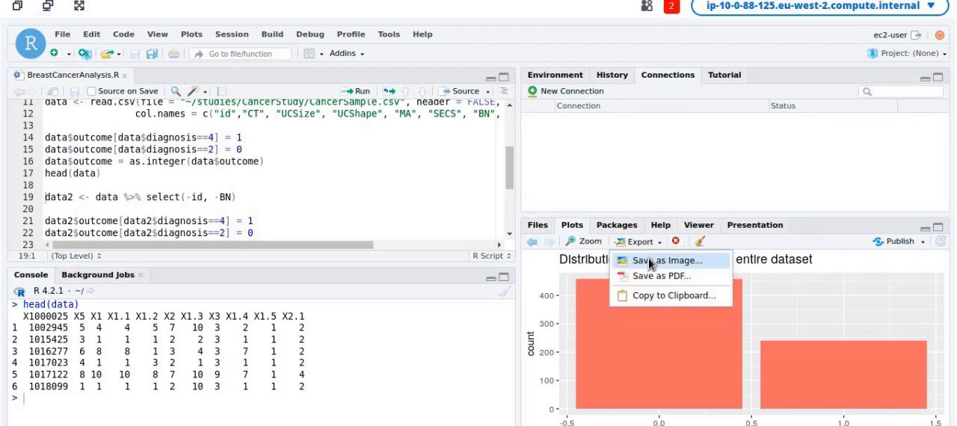
{"action": "left_click", "coordinate": [650, 262]}
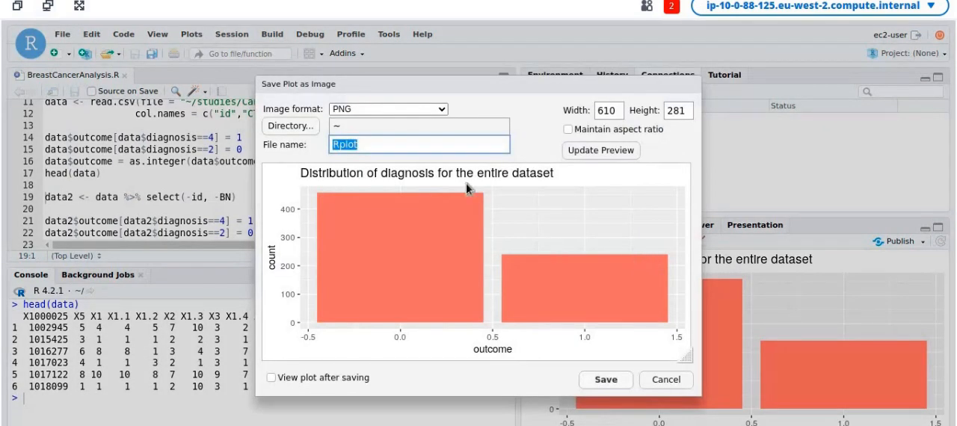
{"action": "type", "text": "RPLot"}
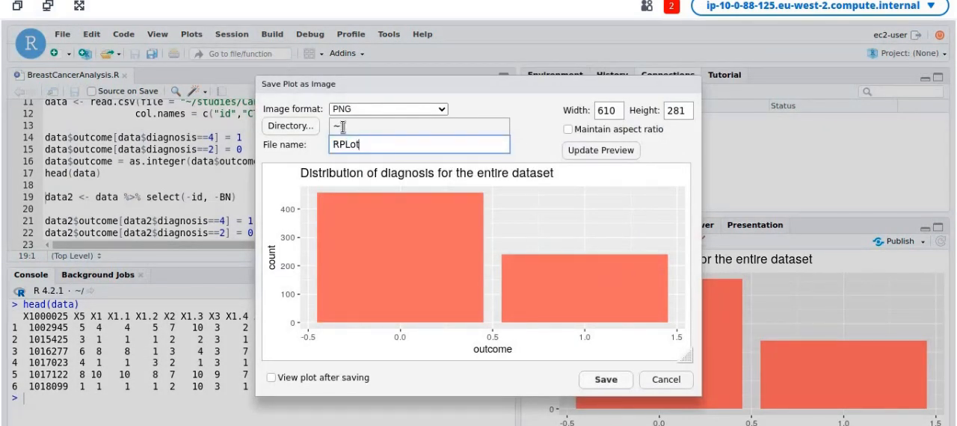
{"action": "left_click", "coordinate": [308, 129]}
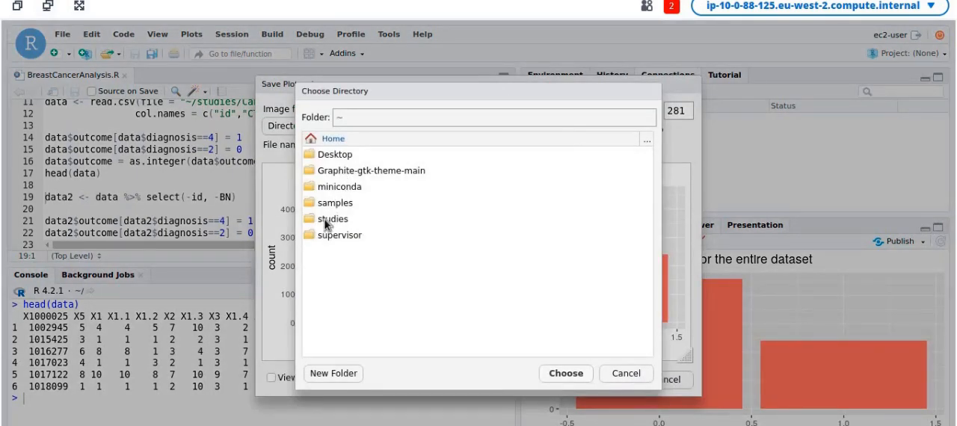
{"action": "left_click", "coordinate": [327, 223]}
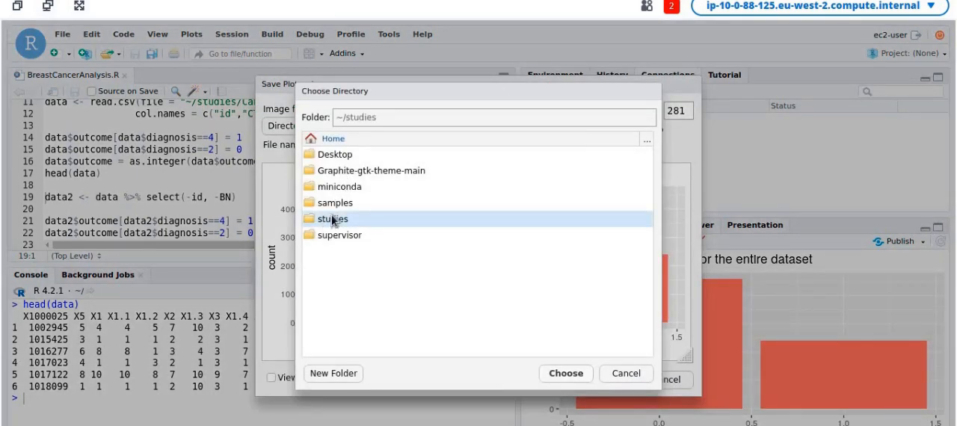
{"action": "double_click", "coordinate": [334, 220]}
{"action": "double_click", "coordinate": [333, 191]}
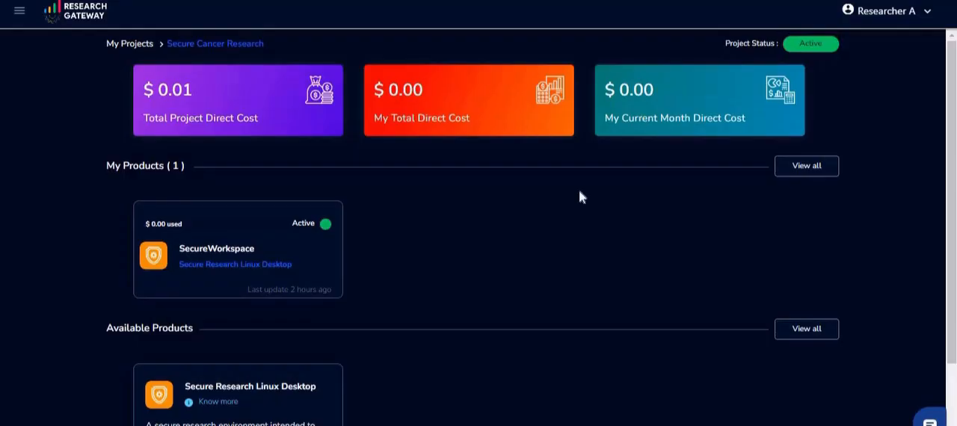
- Open the SecureWorkspace's Egress Store and submit an egress request for its files
{"action": "left_click", "coordinate": [307, 247]}
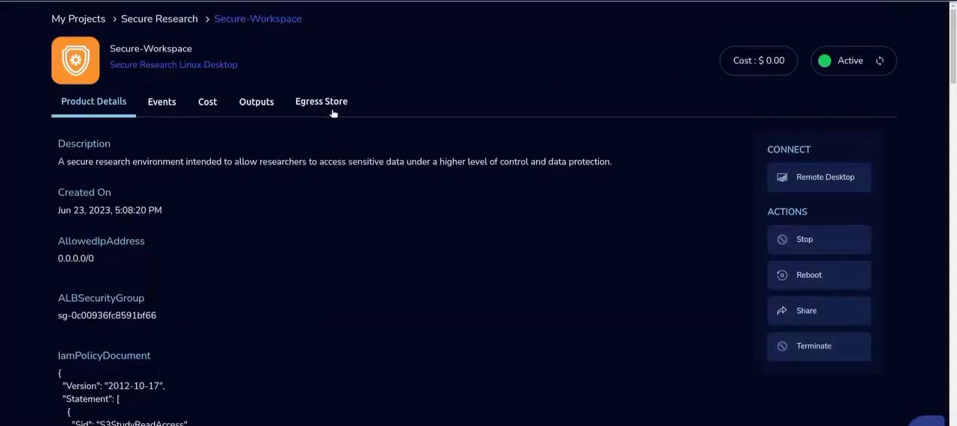
{"action": "left_click", "coordinate": [333, 112]}
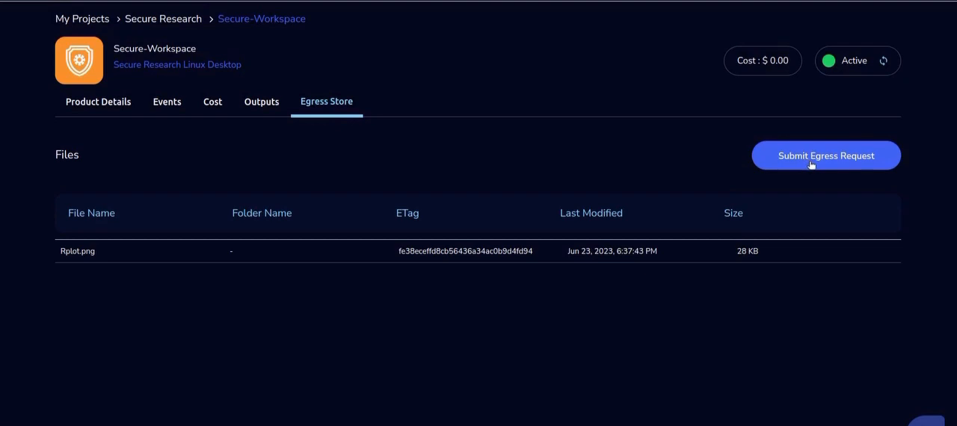
{"action": "left_click", "coordinate": [810, 160]}
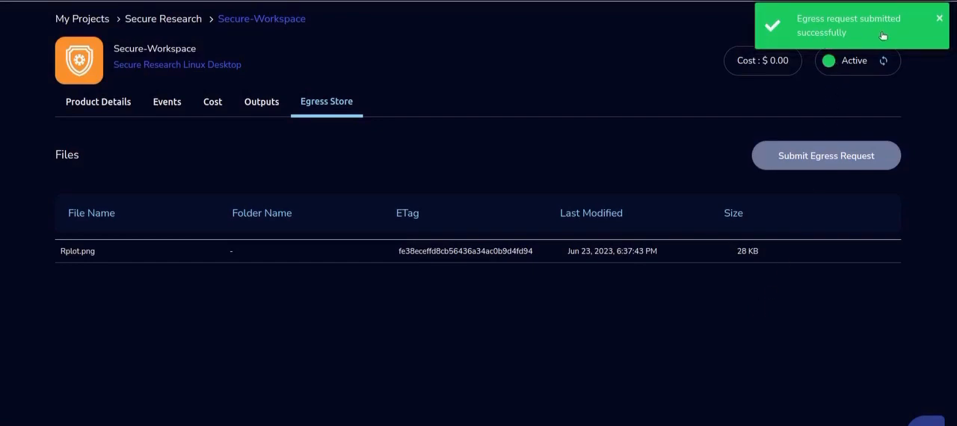
{"action": "left_click", "coordinate": [941, 20]}
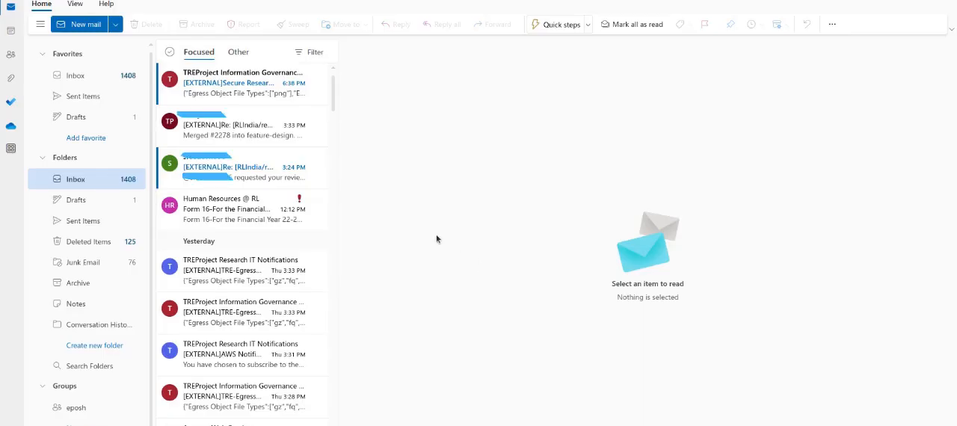
- Open the egress notification email and sign in to the egress app with the information governance user's username and password
{"action": "left_click", "coordinate": [228, 82]}
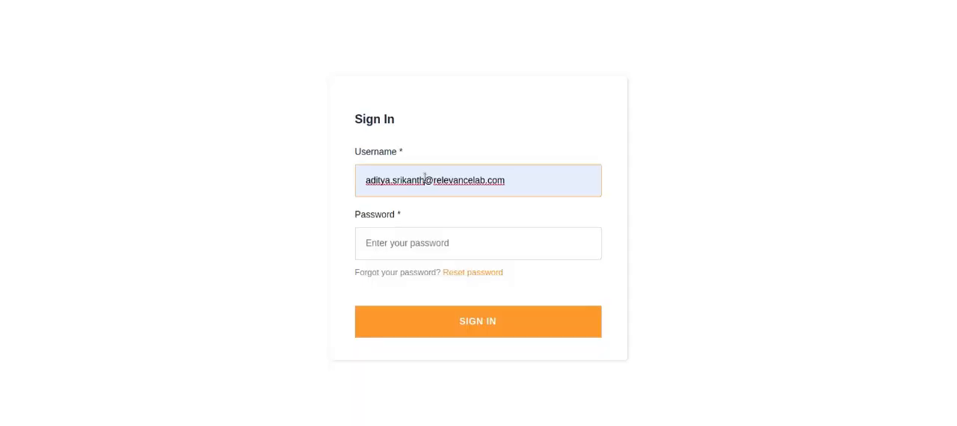
{"action": "left_click", "coordinate": [425, 180]}
{"action": "type", "text": "+1"}
{"action": "left_click", "coordinate": [389, 240]}
{"action": "type", "text": "••"}
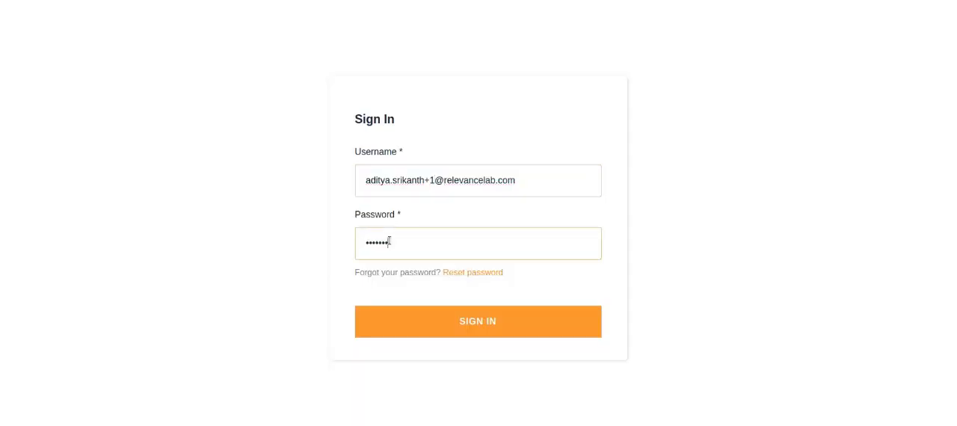
{"action": "type", "text": "••••••••••"}
{"action": "key", "text": "Return"}
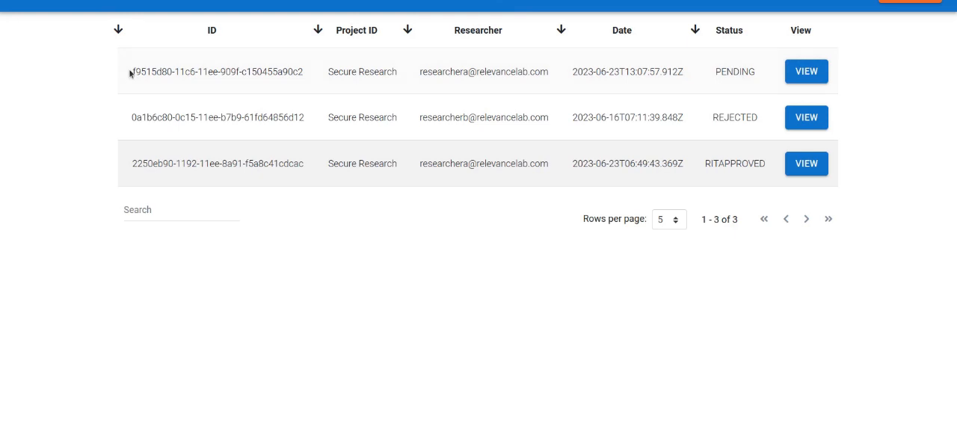
- Search the egress requests for the pending request's ID and open its details
{"action": "left_click", "coordinate": [175, 214]}
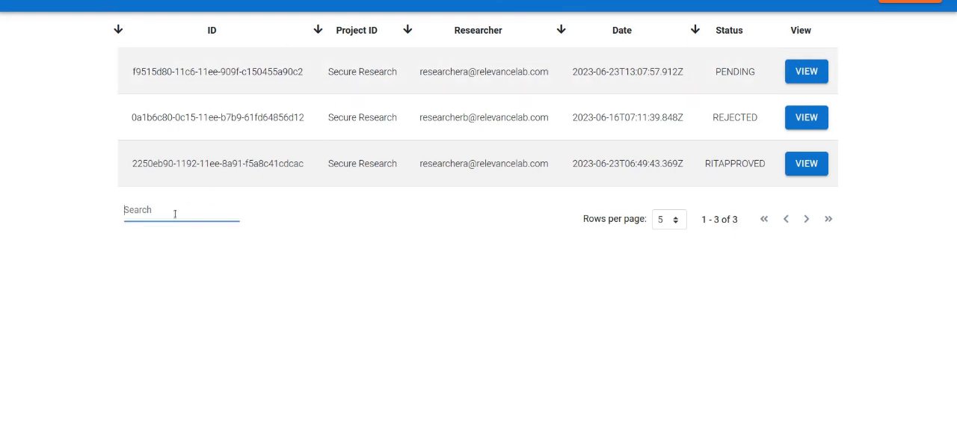
{"action": "type", "text": "f9515d80-11c6-11ee-909f-c150455a90c2"}
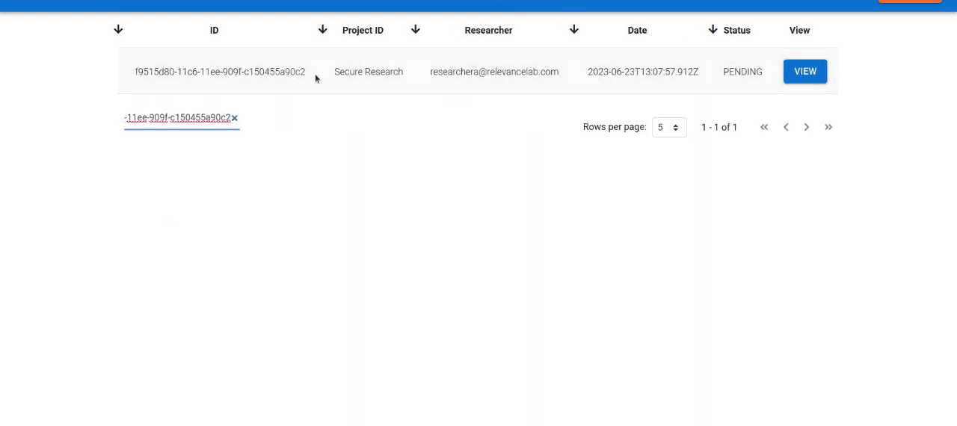
{"action": "left_click", "coordinate": [805, 75]}
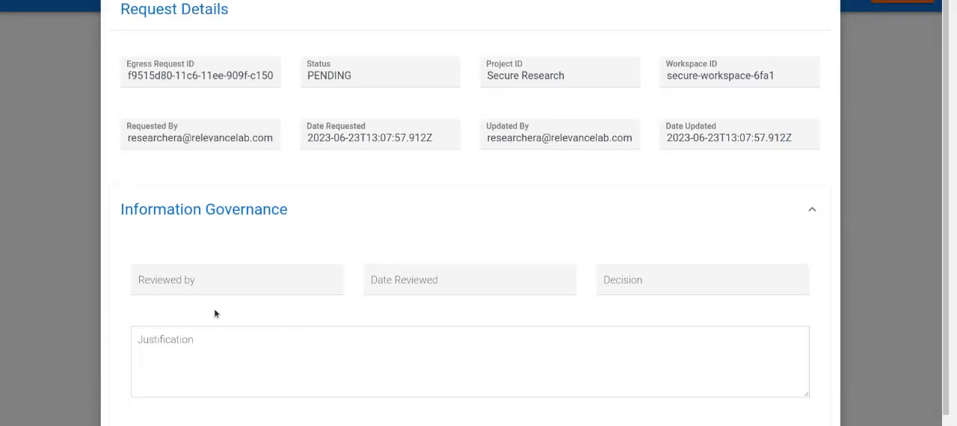
- Enter the Information Governance justification "Approved by IG lead" and approve the request
{"action": "left_click", "coordinate": [213, 336]}
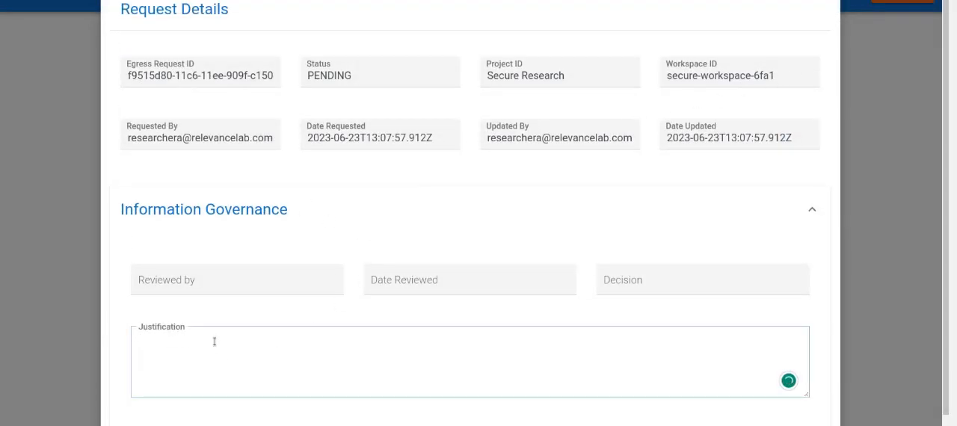
{"action": "type", "text": "Approved by IG lead"}
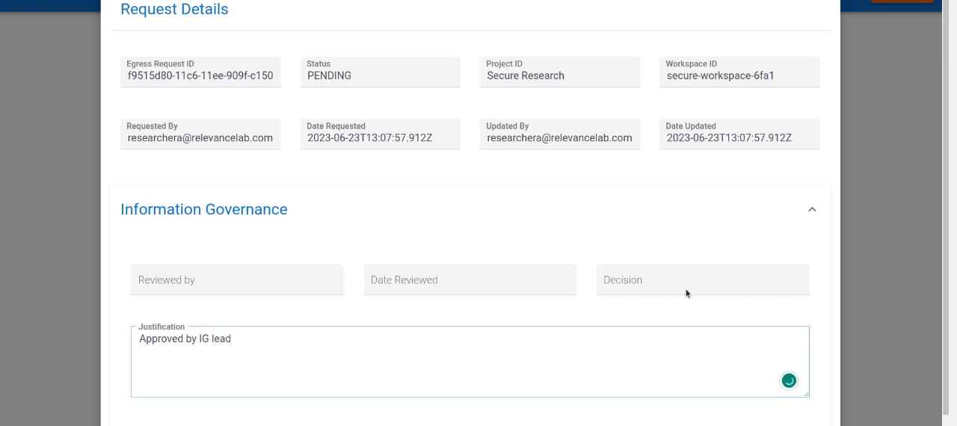
{"action": "scroll", "coordinate": [686, 294], "scroll_direction": "down", "scroll_amount": 1}
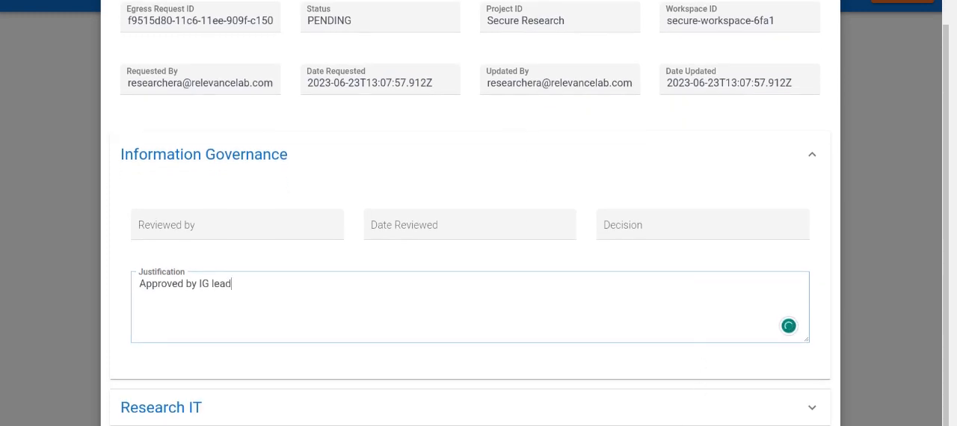
{"action": "left_click", "coordinate": [584, 424]}
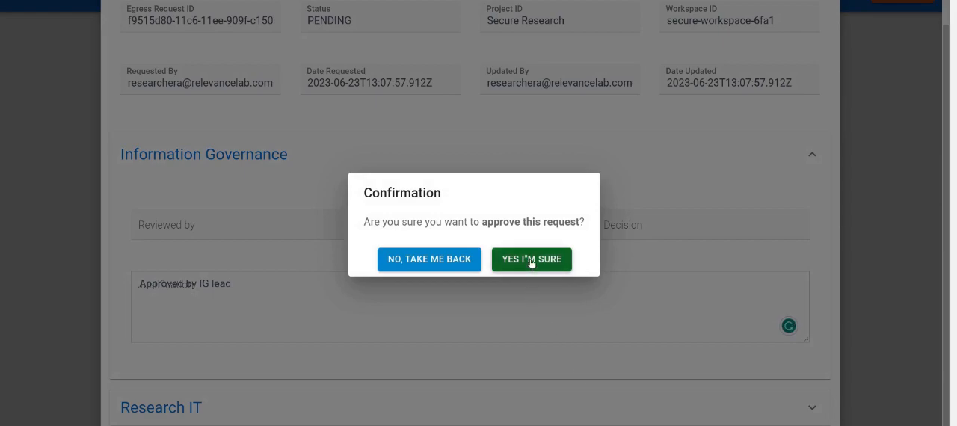
{"action": "left_click", "coordinate": [531, 260]}
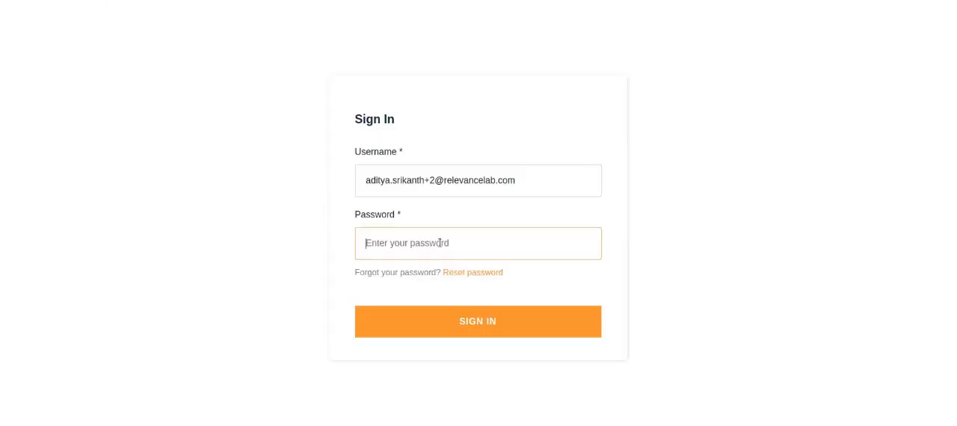
- Sign in as the Research IT user by entering the account password
{"action": "type", "text": "•••••"}
{"action": "key", "text": "Return"}
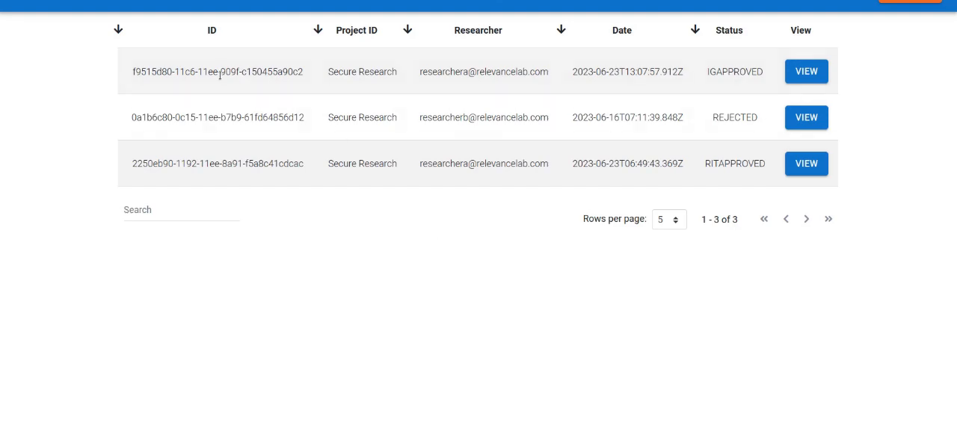
- Open the IG-approved request, enter the Research IT justification "Approved by research IT", and approve it
{"action": "left_click", "coordinate": [806, 71]}
{"action": "scroll", "coordinate": [215, 322], "scroll_direction": "down", "scroll_amount": 1}
{"action": "left_click", "coordinate": [215, 323]}
{"action": "type", "text": "Approv"}
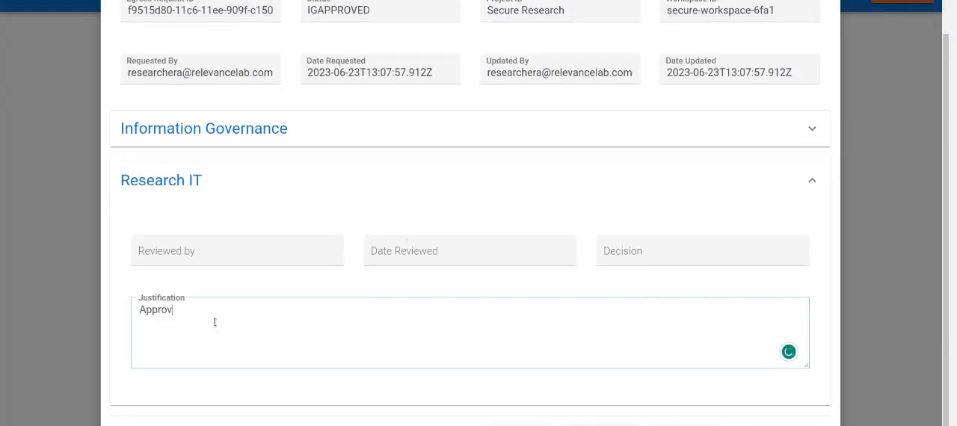
{"action": "type", "text": "ed by researc"}
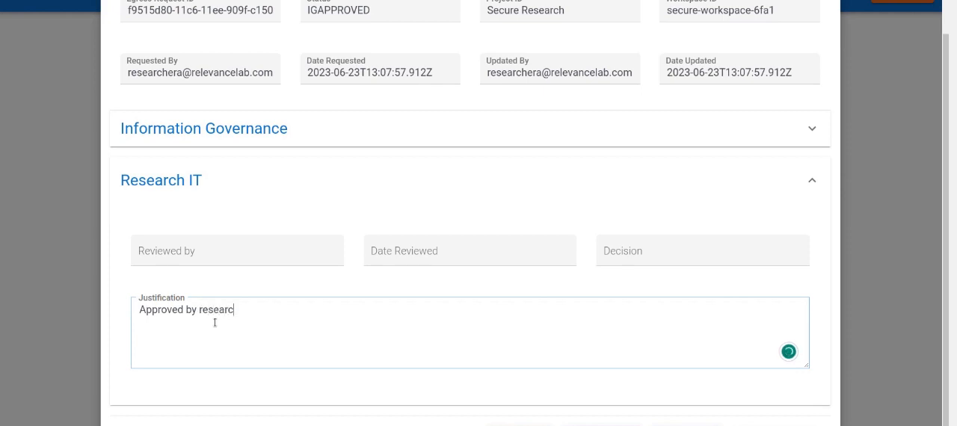
{"action": "type", "text": "h IT"}
{"action": "left_click", "coordinate": [624, 424]}
{"action": "left_click", "coordinate": [532, 259]}
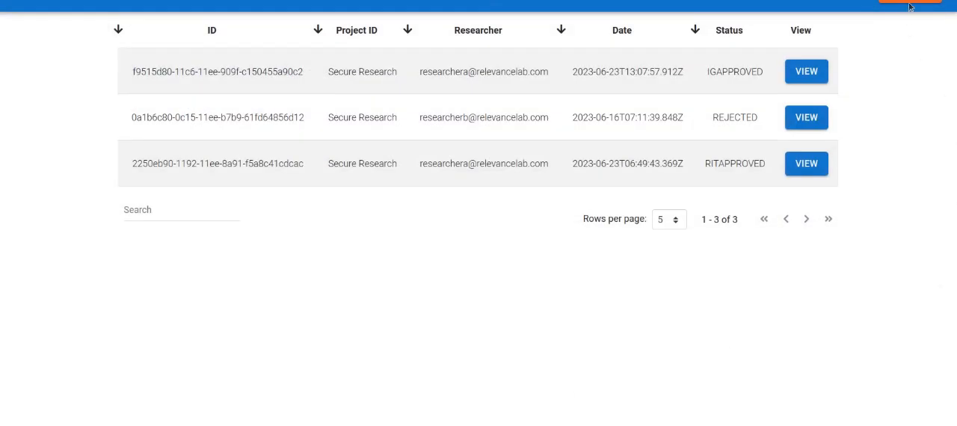
- Sign out and sign back in as the information governance user with that account's username and password
{"action": "left_click", "coordinate": [911, 2]}
{"action": "left_click", "coordinate": [441, 177]}
{"action": "left_click", "coordinate": [431, 231]}
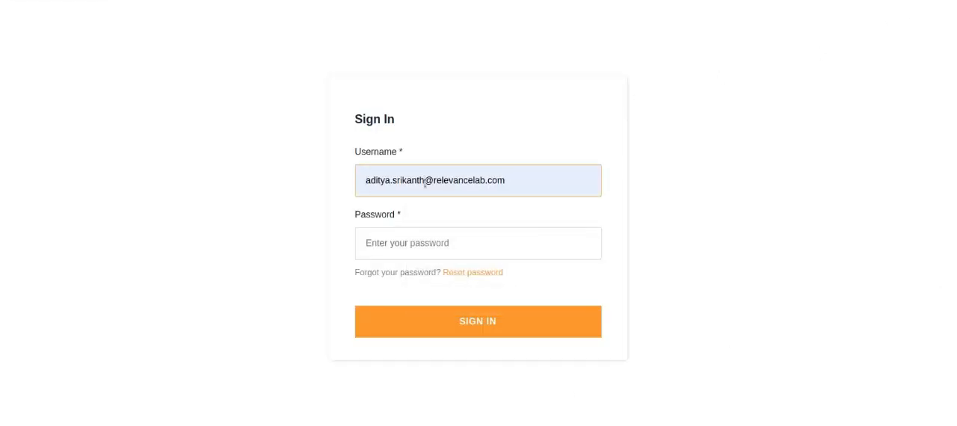
{"action": "left_click", "coordinate": [424, 180]}
{"action": "type", "text": "+1"}
{"action": "left_click", "coordinate": [446, 230]}
{"action": "type", "text": "••"}
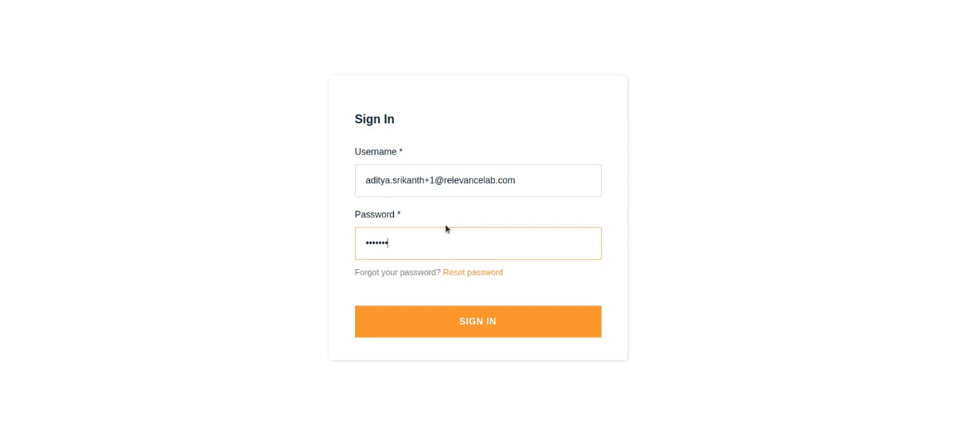
{"action": "key", "text": "Return"}
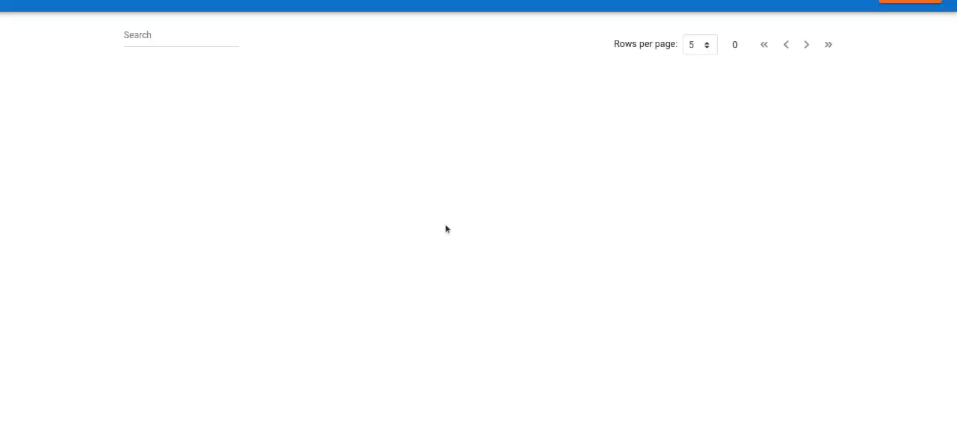
- Open the request and review its Information Governance approval details
{"action": "left_click", "coordinate": [800, 76]}
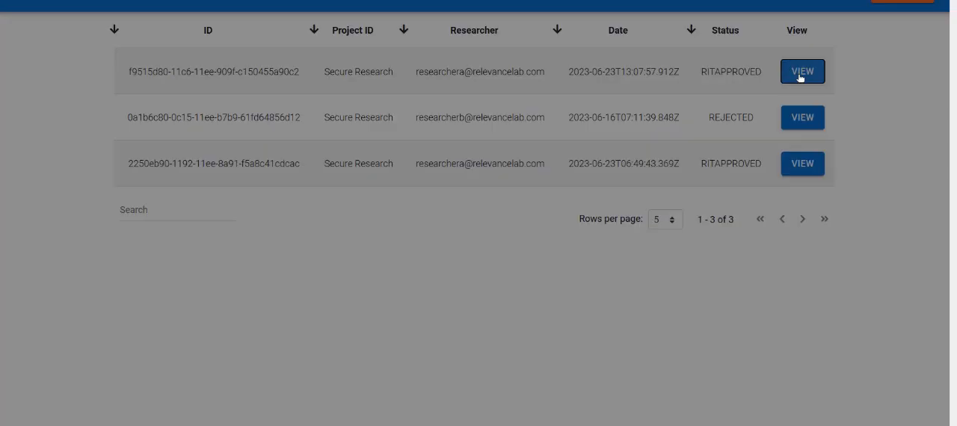
{"action": "scroll", "coordinate": [560, 239], "scroll_direction": "down", "scroll_amount": 1}
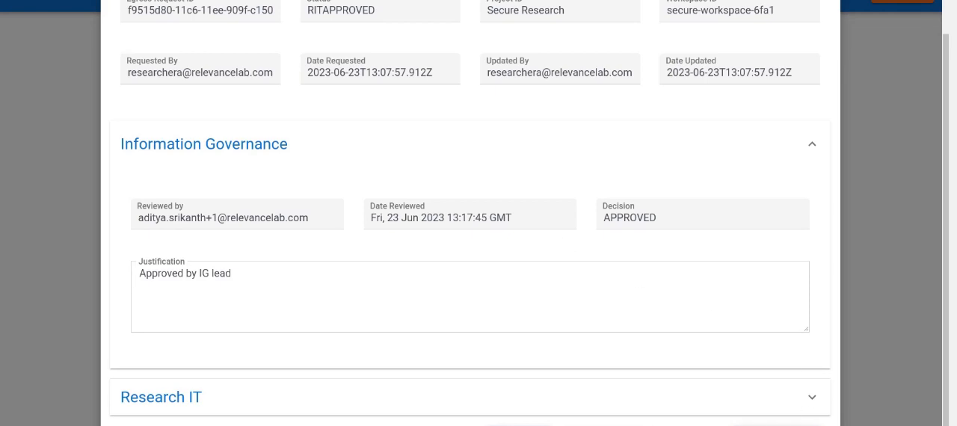